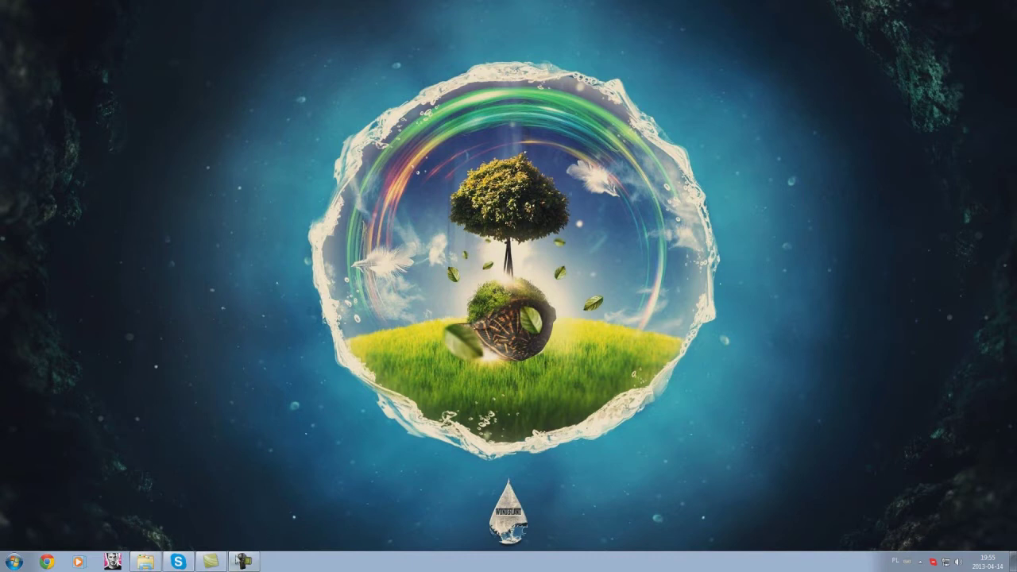
Step: Open the Składniczki folder window, make it taller and reposition it on the desktop
click(148, 564)
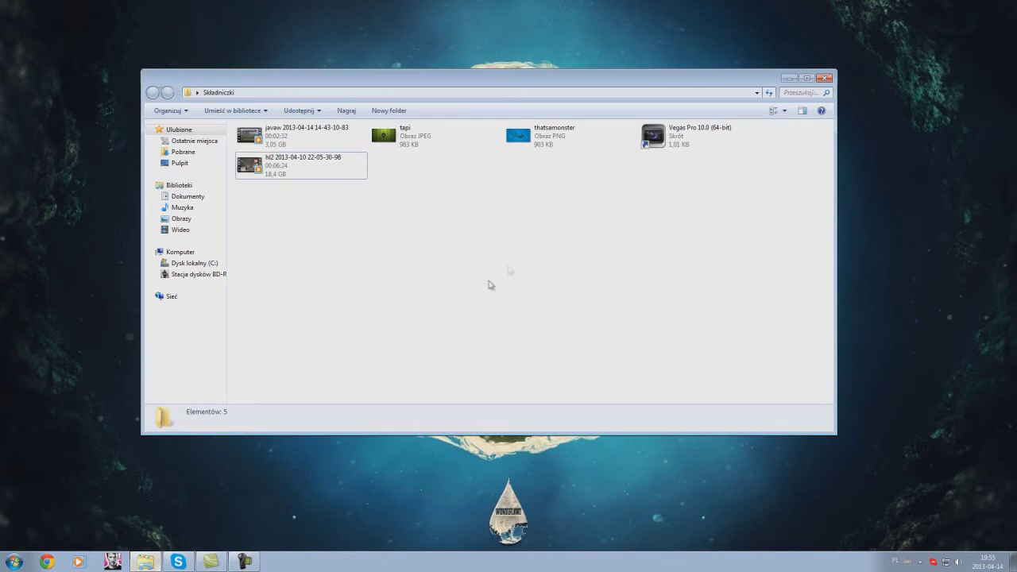
drag(530, 81, 569, 70)
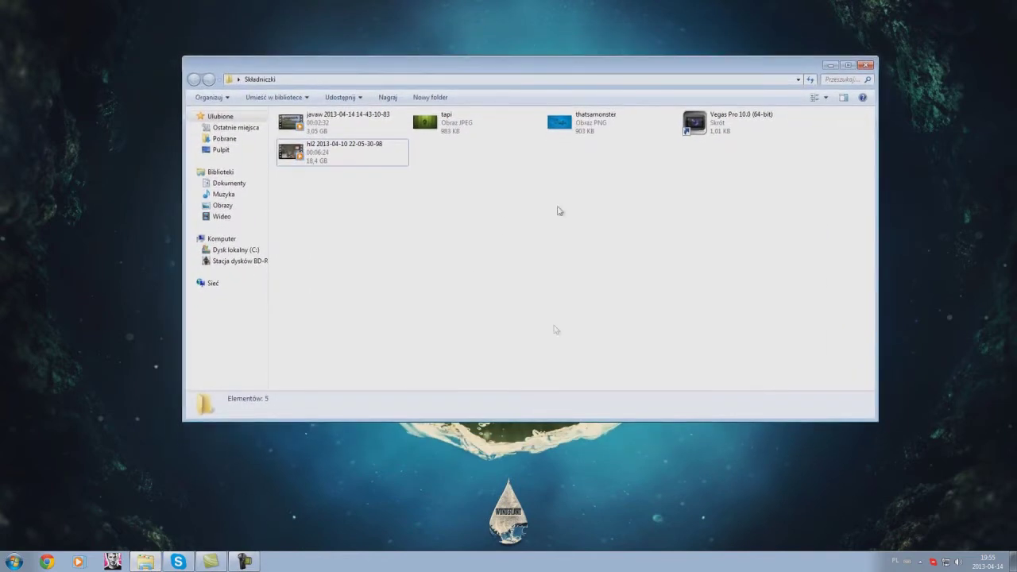
drag(534, 419, 535, 460)
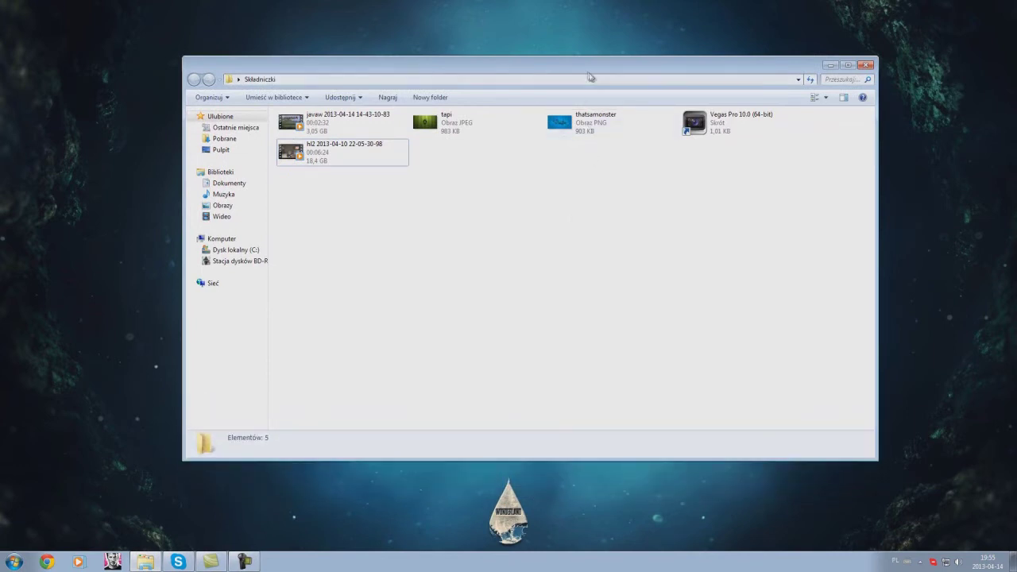
drag(591, 78, 589, 73)
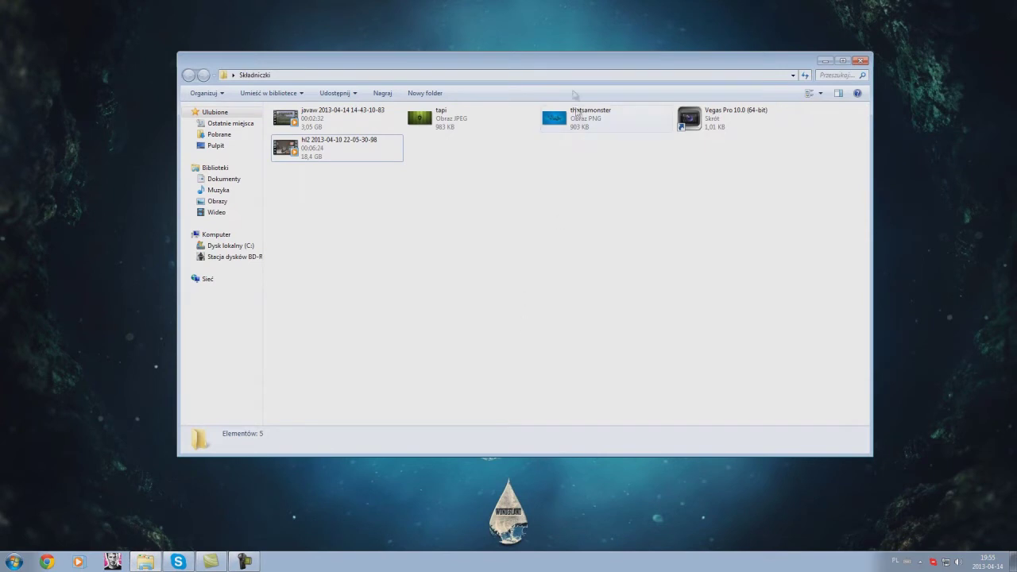
mouse_move(555, 67)
mouse_down()
mouse_move(561, 254)
mouse_move(561, 16)
mouse_move(545, 104)
mouse_move(551, 61)
mouse_move(537, 64)
mouse_up()
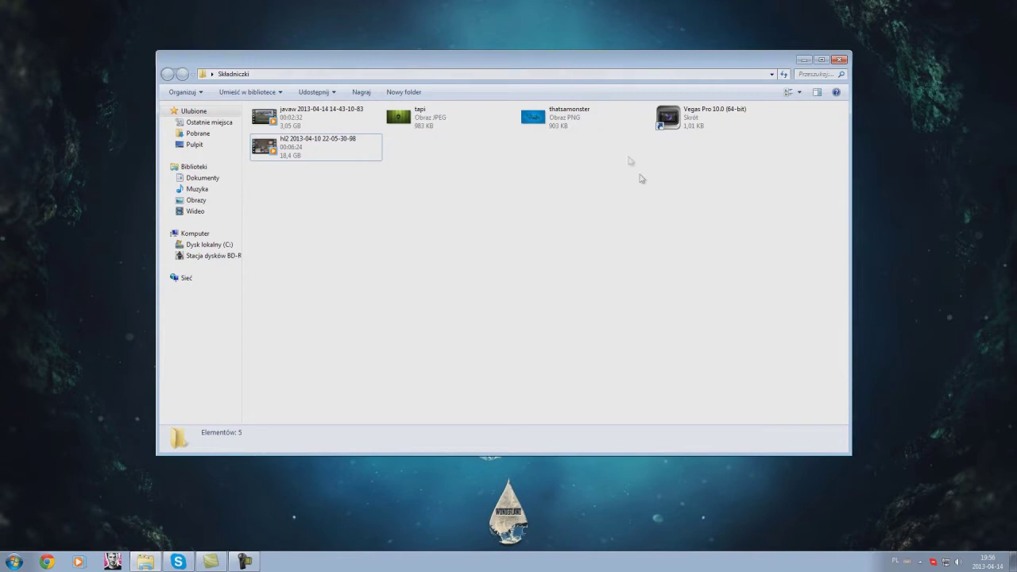
Step: Launch Vegas Pro 10.0 (64-bit) from its shortcut in the Składniczki folder
click(707, 124)
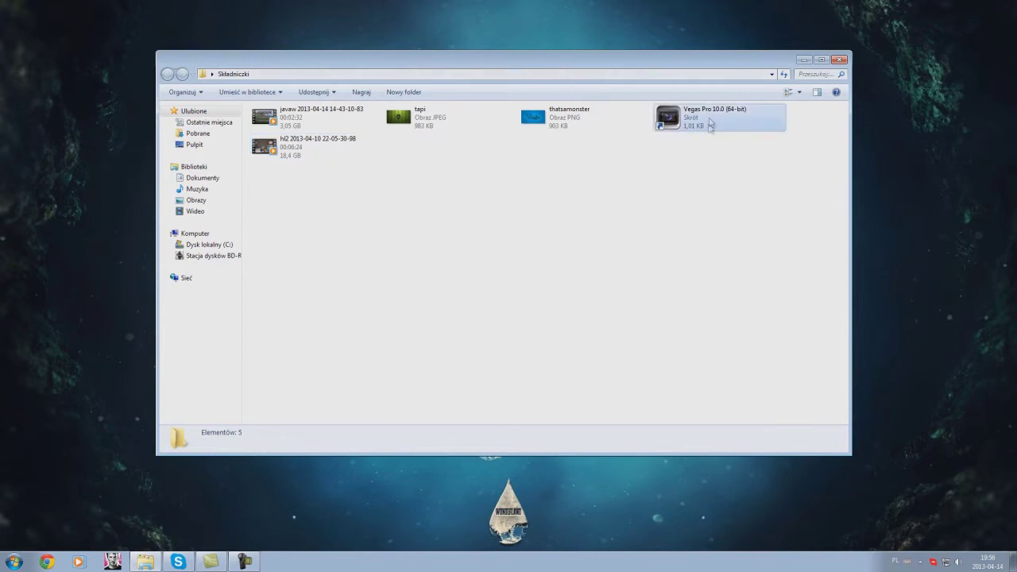
click(687, 174)
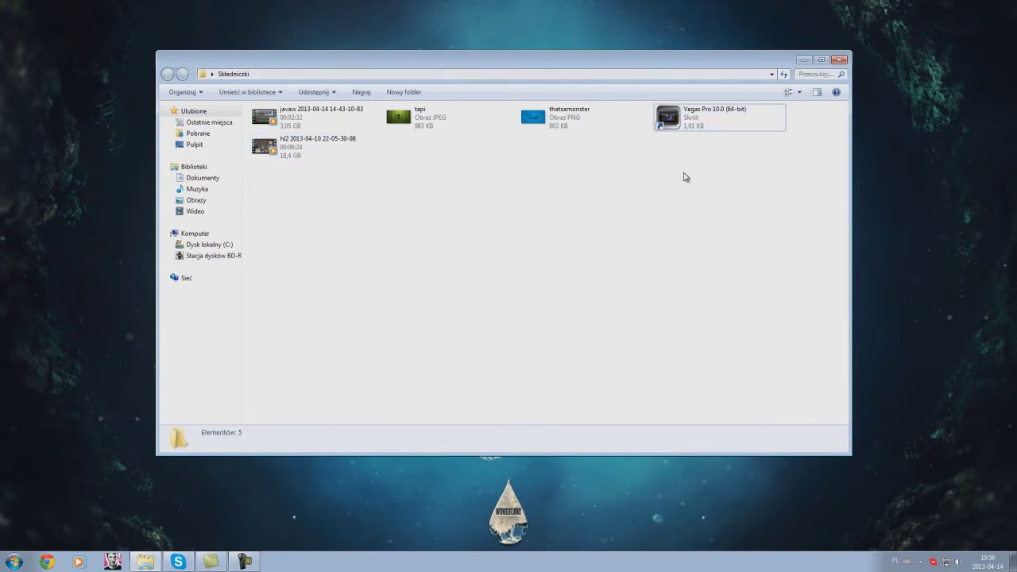
click(719, 129)
click(730, 165)
double_click(724, 125)
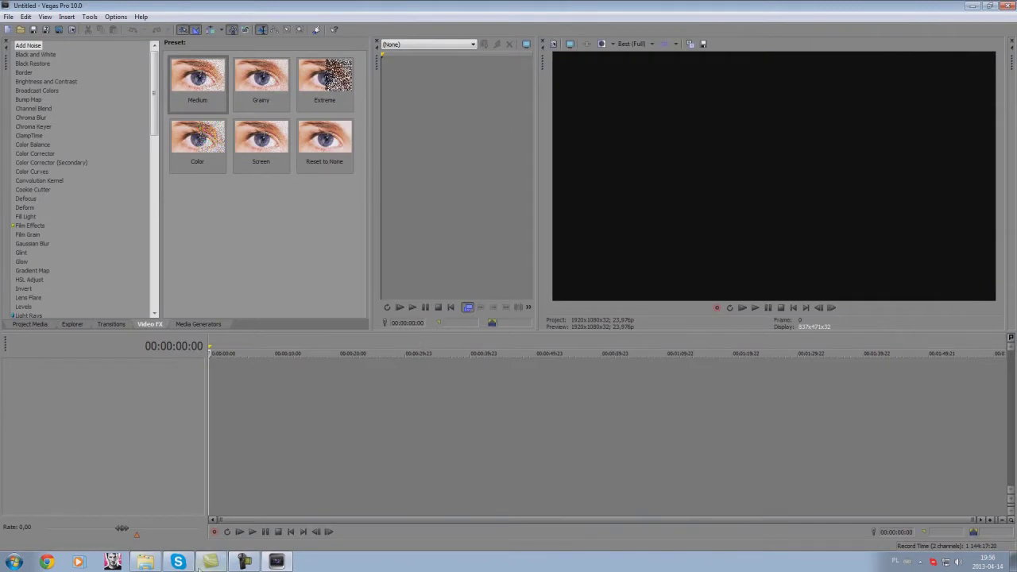
Step: Add the javaw 2013-04-14 video from the Składniczki folder to the start of the timeline and mute its audio track
click(145, 562)
drag(419, 71, 628, 87)
click(530, 209)
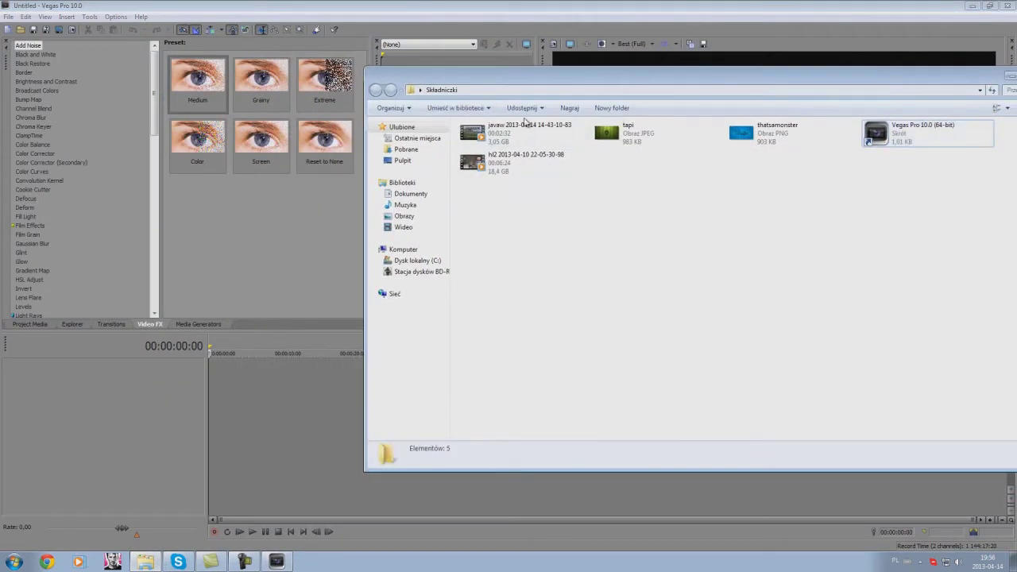
drag(615, 81, 548, 72)
click(429, 119)
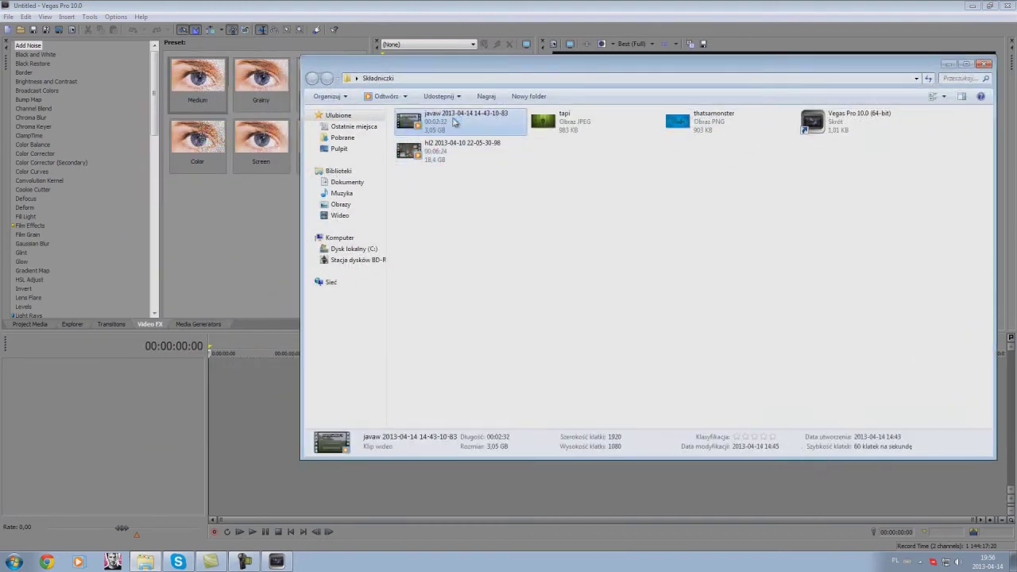
drag(265, 424, 213, 442)
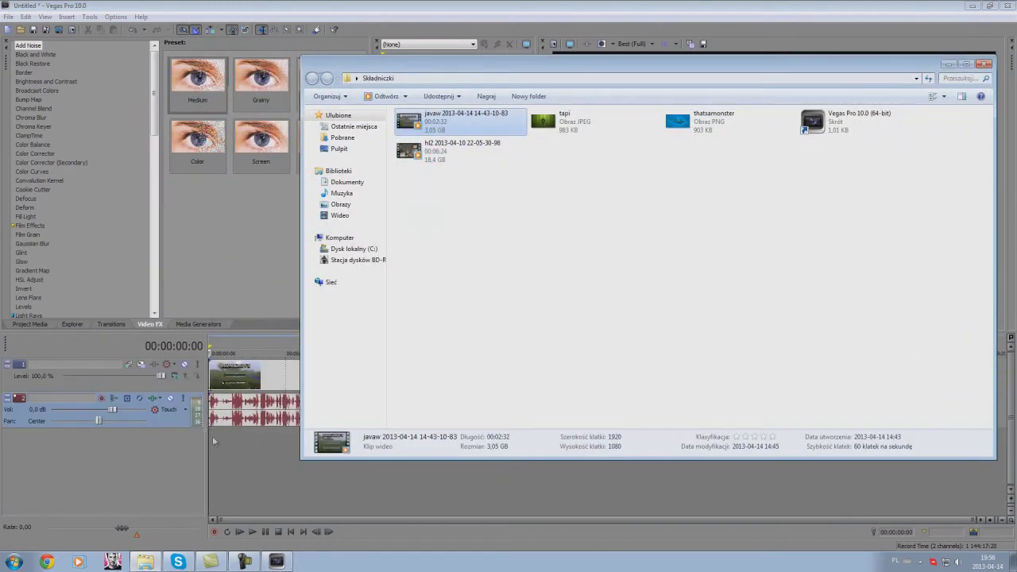
click(177, 405)
Step: Preview frames at several points along the javaw clip to examine its blue sky background
click(429, 419)
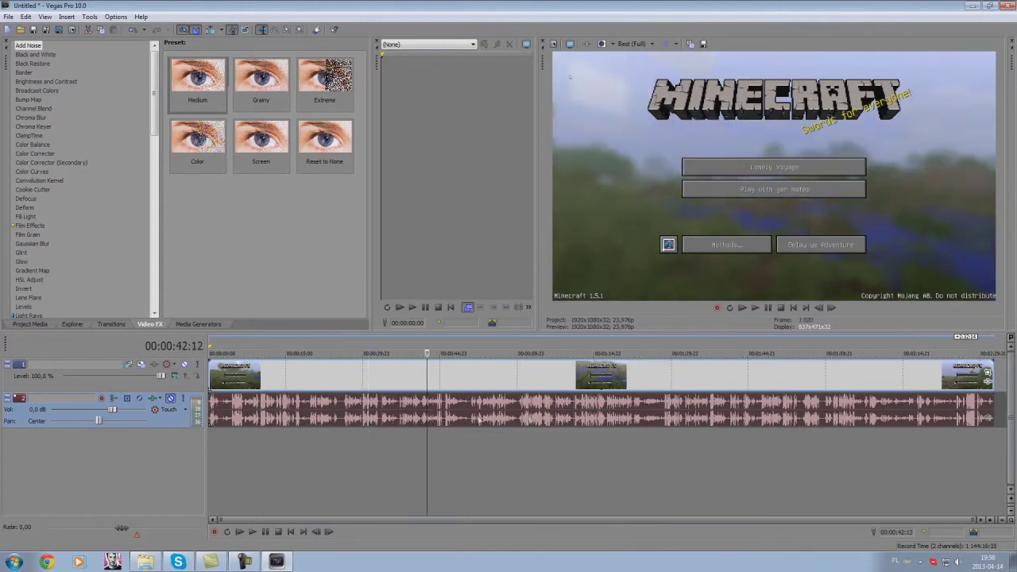
click(602, 421)
click(672, 421)
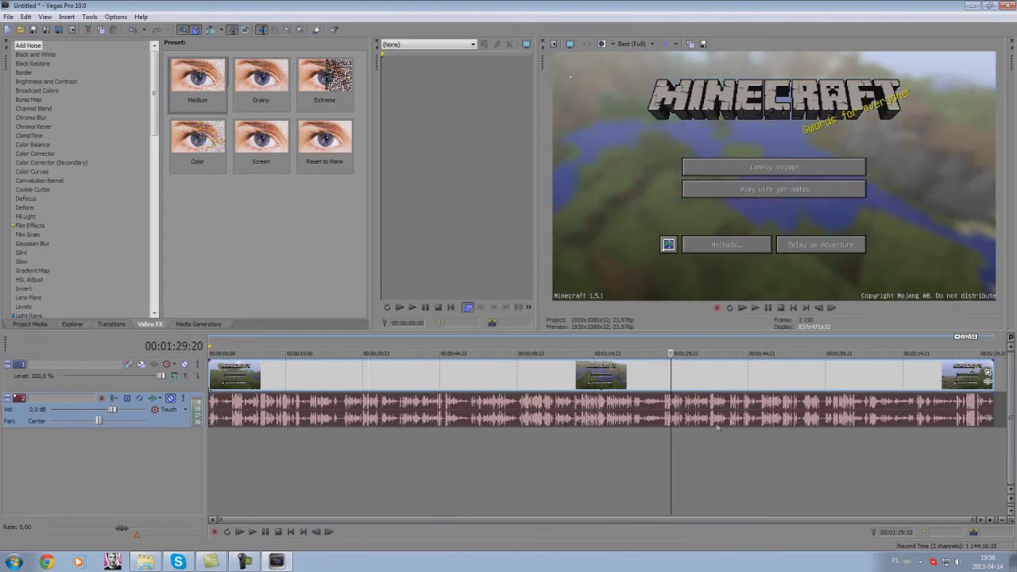
scroll(780, 423, up, 3)
scroll(780, 422, down, 4)
click(452, 380)
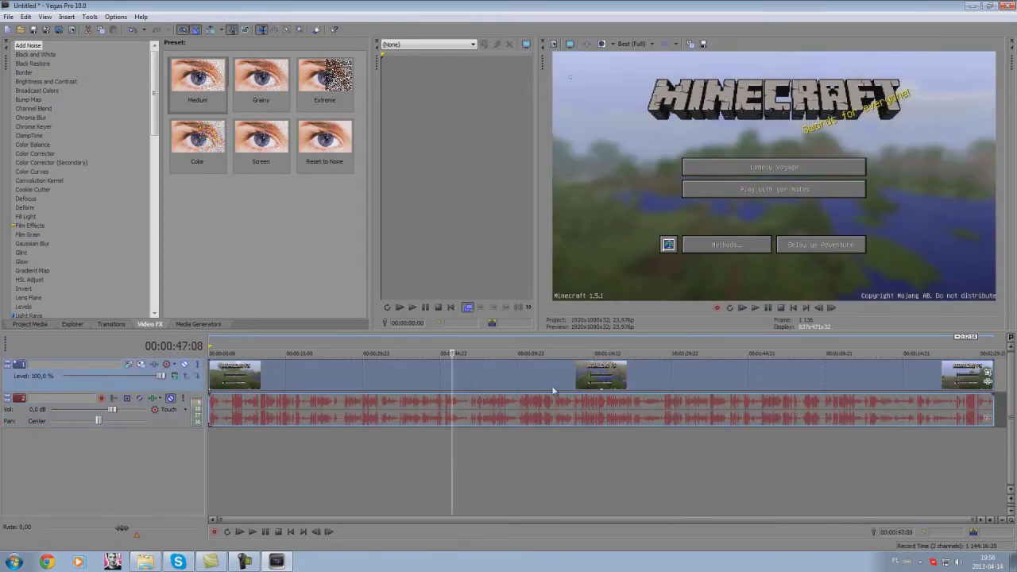
click(355, 383)
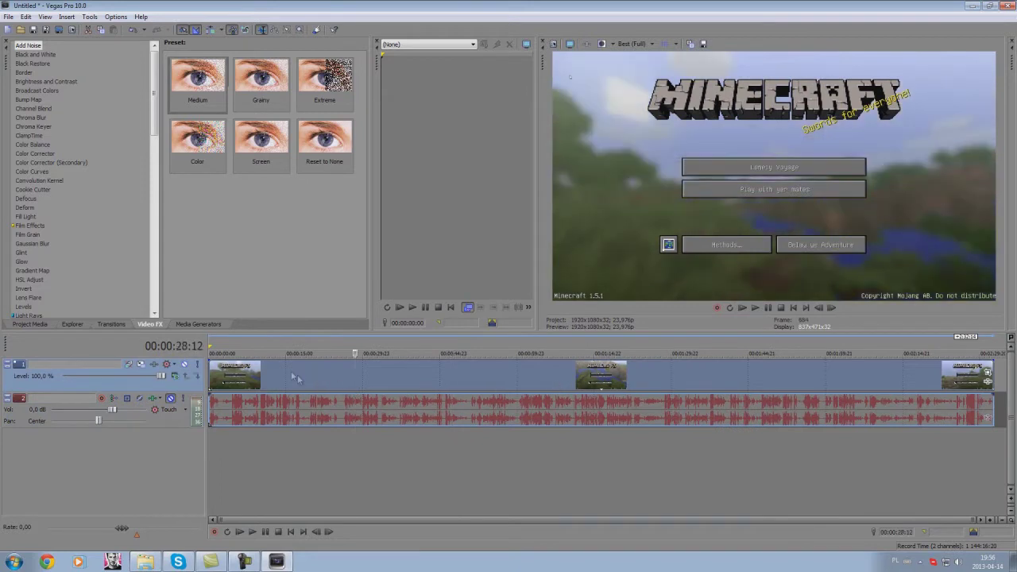
click(291, 375)
click(242, 377)
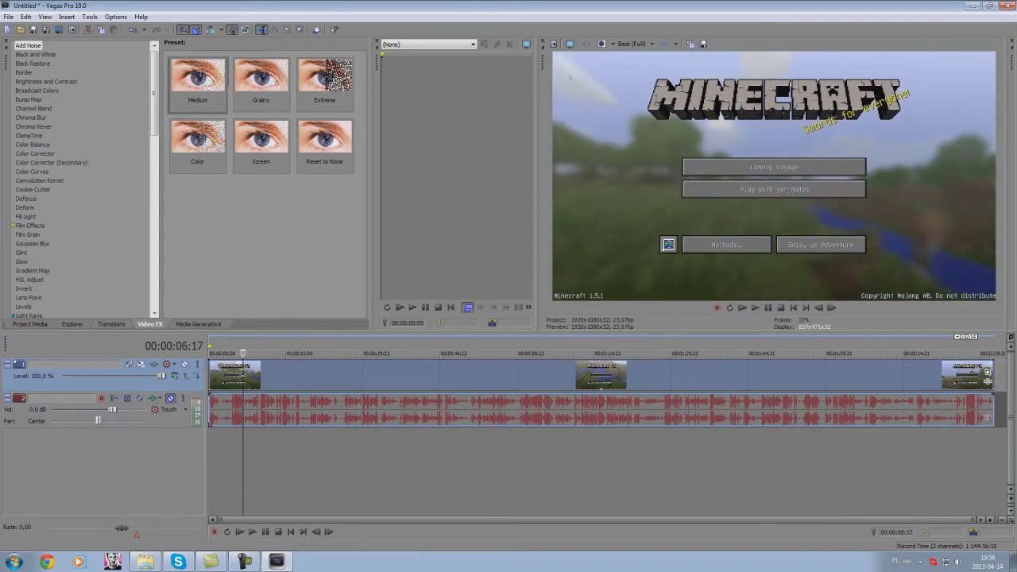
click(327, 379)
click(389, 380)
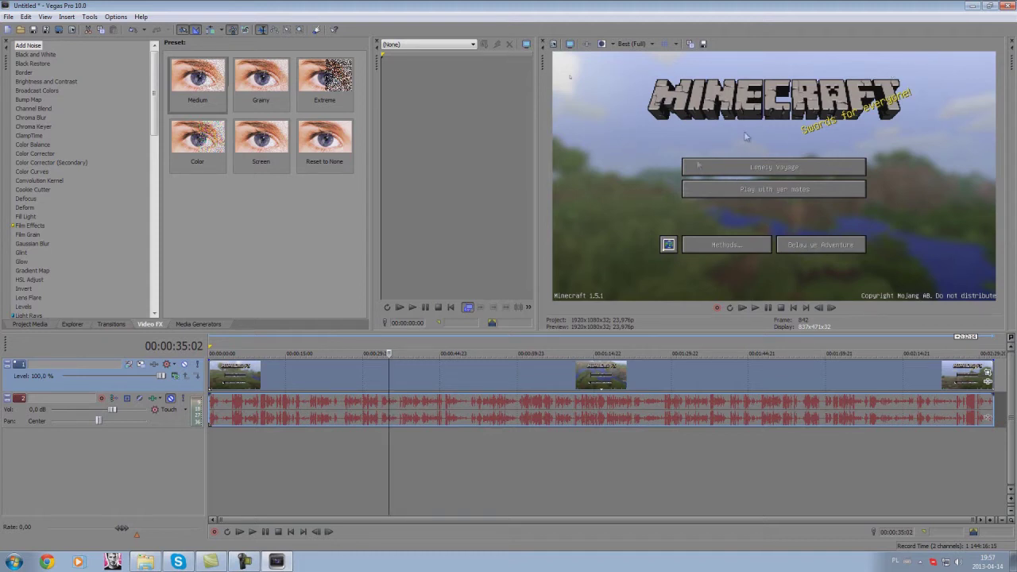
click(439, 367)
click(404, 374)
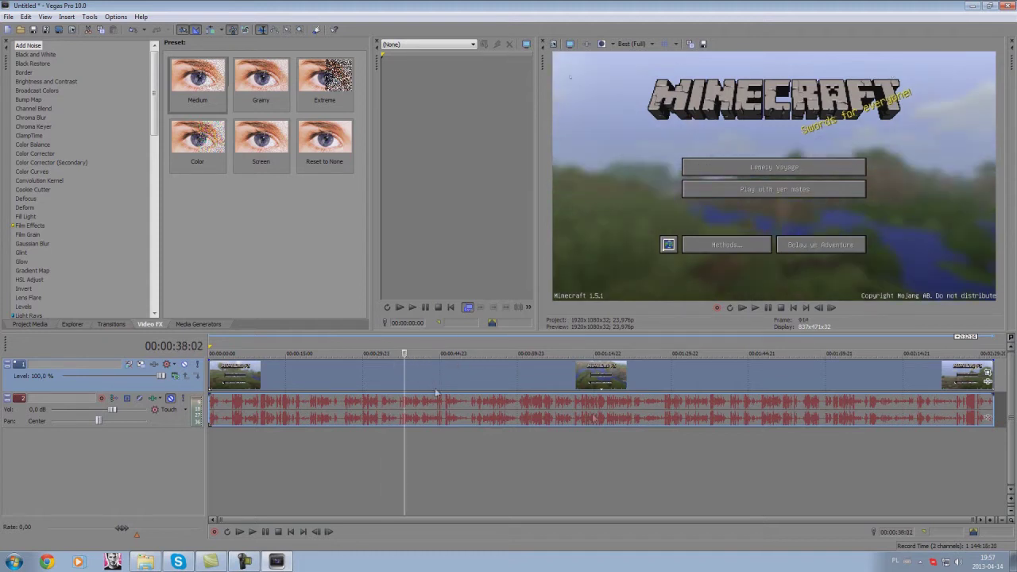
Step: Add the Sony Chroma Keyer effect to the javaw video event
click(990, 386)
mouse_move(335, 145)
mouse_down()
mouse_move(357, 154)
mouse_move(340, 140)
mouse_up()
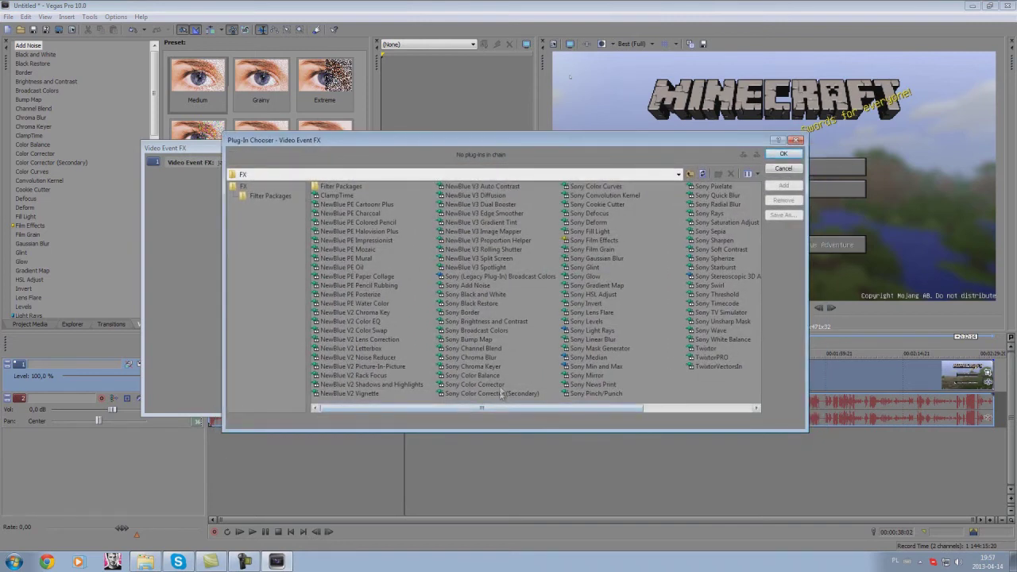
click(490, 368)
double_click(490, 368)
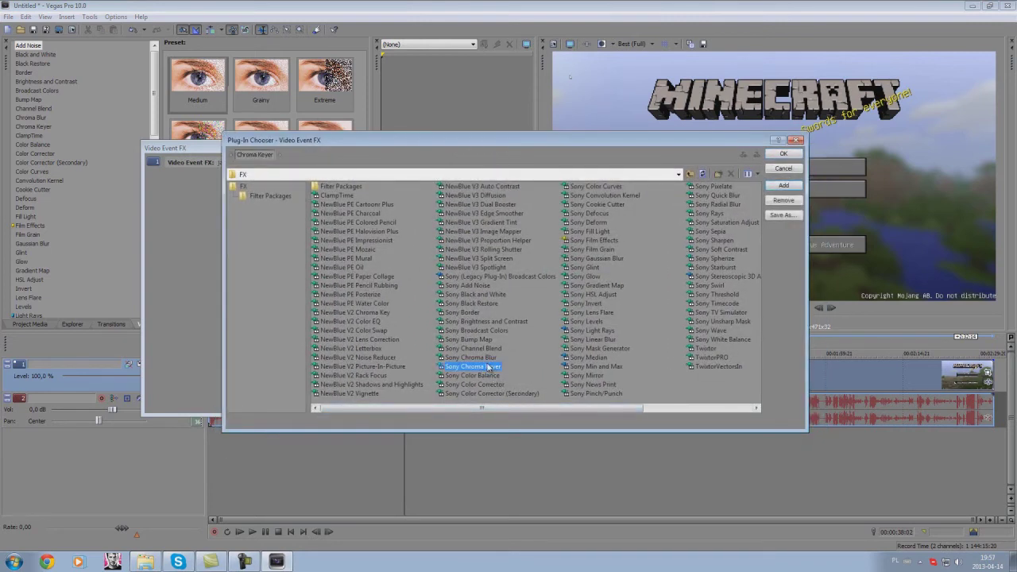
click(784, 157)
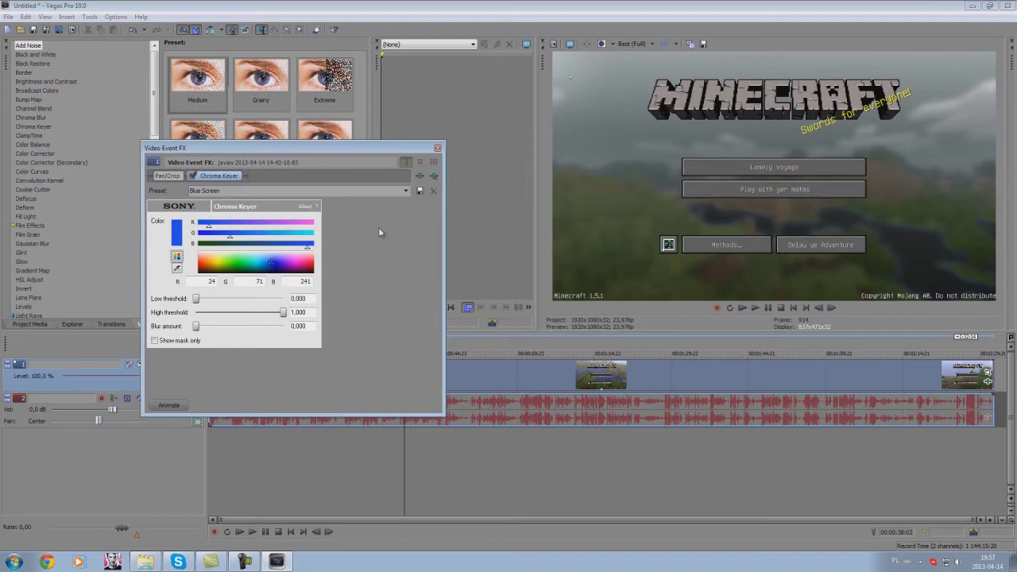
Step: Set the Chroma Keyer color to the sky's light blue, RGB 181, 198, 239
drag(316, 153, 713, 111)
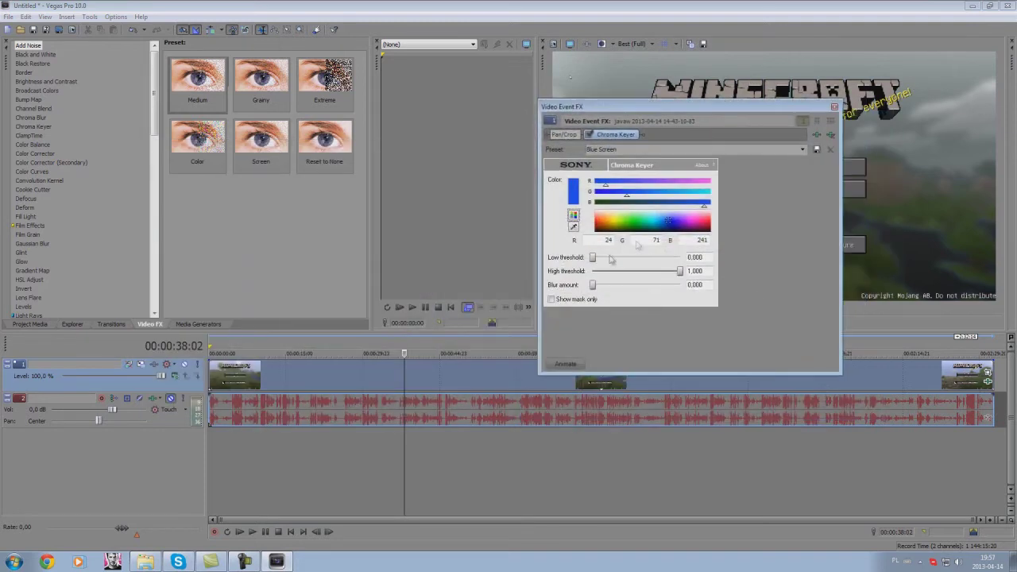
click(323, 373)
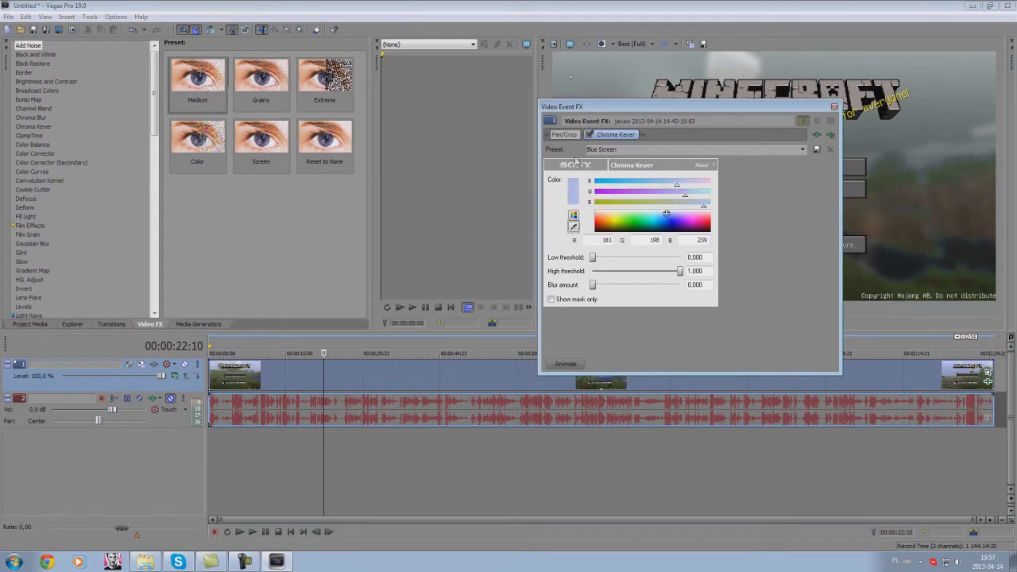
drag(635, 109, 274, 127)
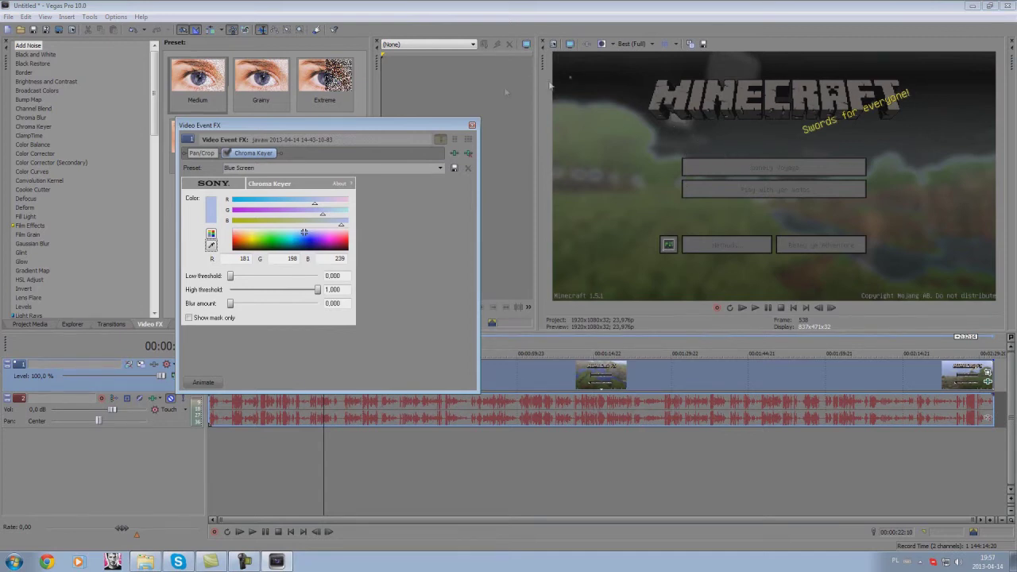
Step: Set the Chroma Keyer's low threshold to 0,363 and blur amount to 0,484, and close the effect settings
drag(340, 125, 392, 93)
mouse_move(369, 256)
mouse_down()
mouse_move(347, 256)
mouse_move(384, 262)
mouse_up()
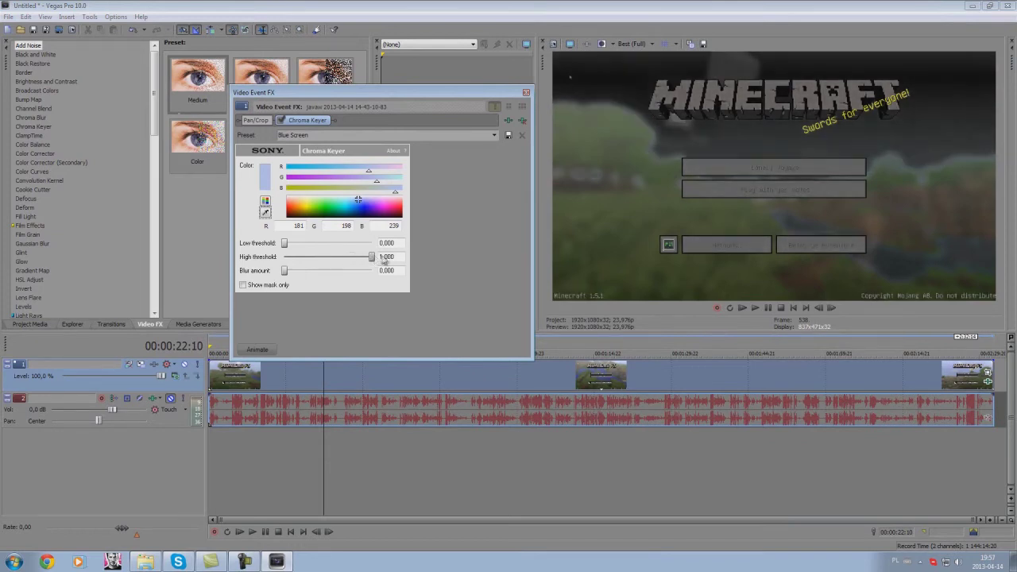
drag(285, 270, 317, 243)
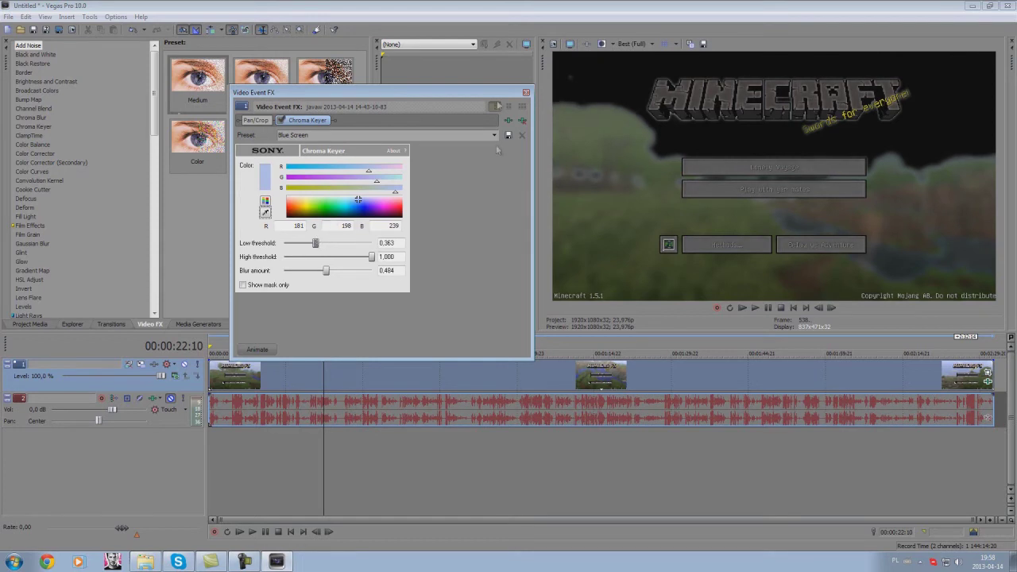
click(525, 93)
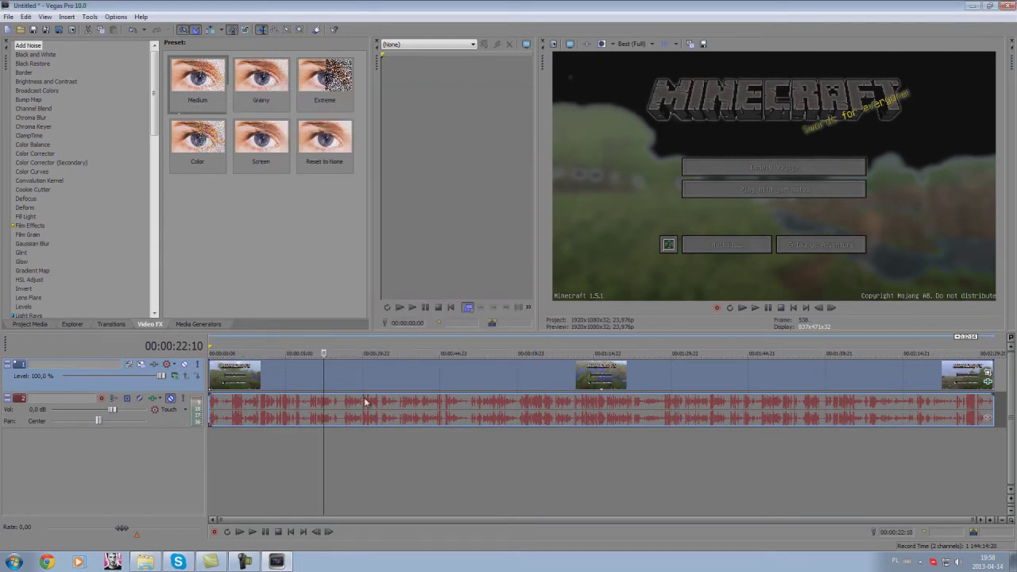
Step: Insert a new video track above the javaw clip and move the keyed clip up onto it
right_click(311, 438)
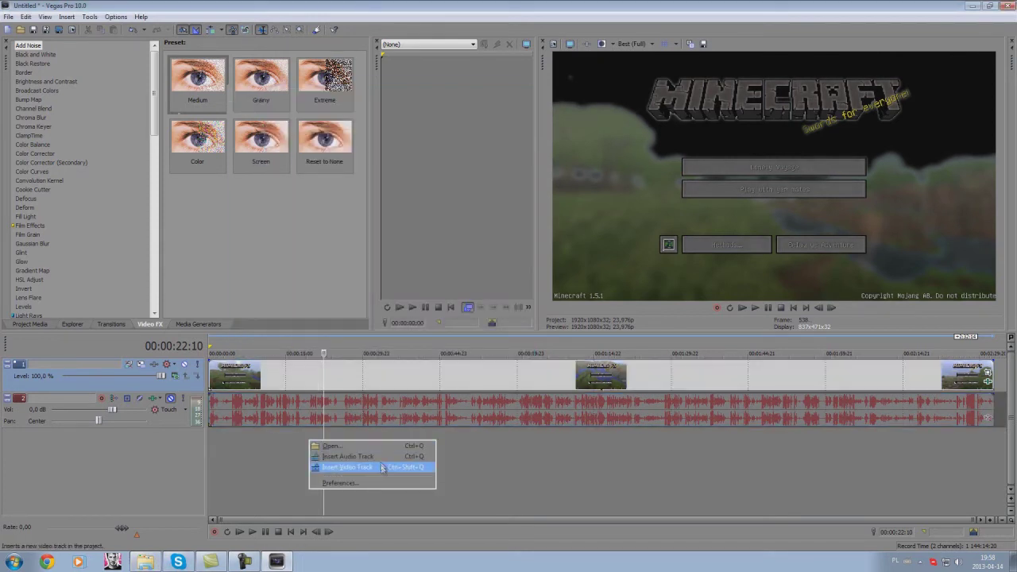
click(382, 467)
click(145, 561)
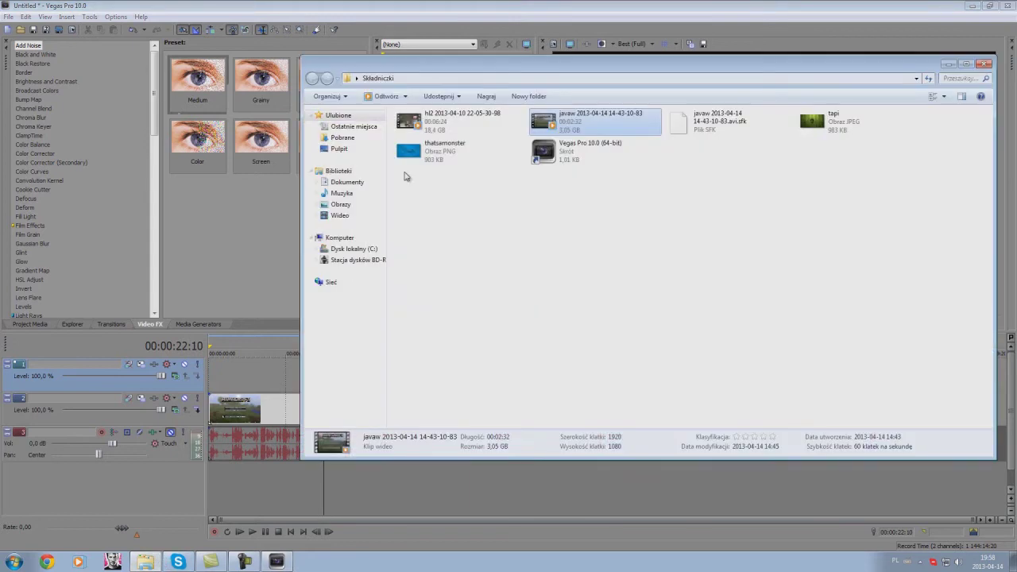
drag(545, 57, 602, 144)
click(909, 202)
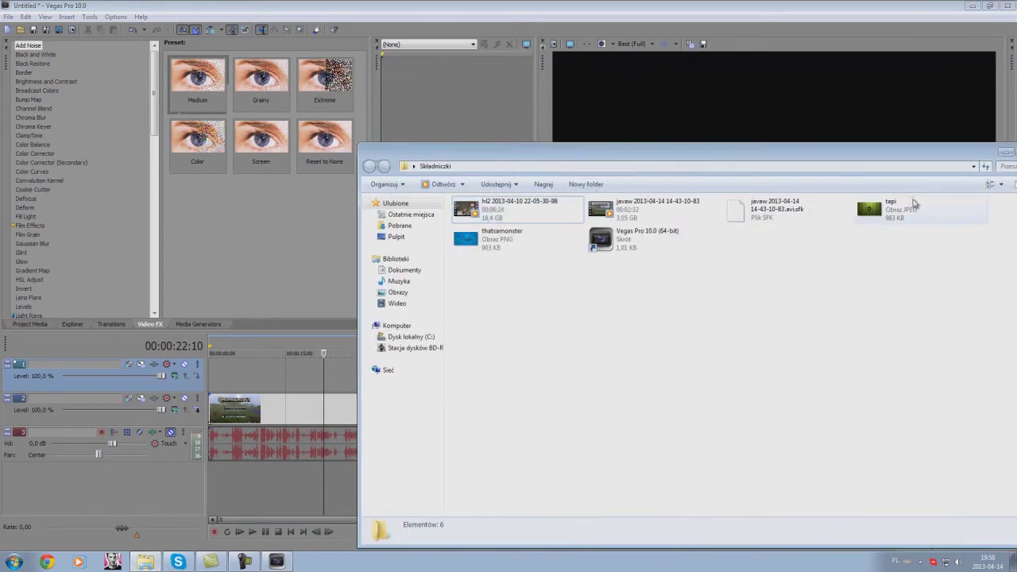
drag(887, 157, 892, 135)
drag(292, 409, 290, 380)
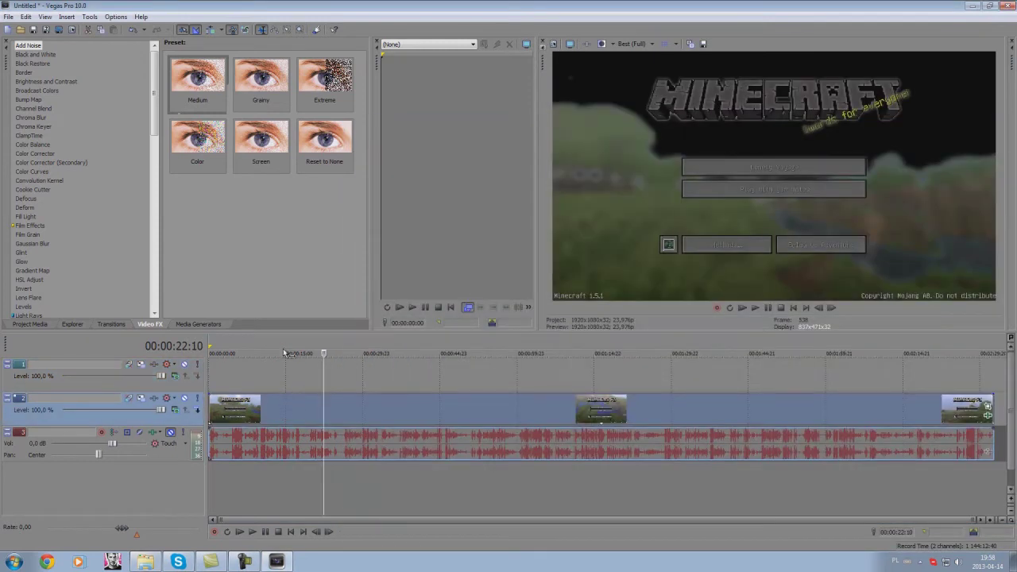
click(282, 381)
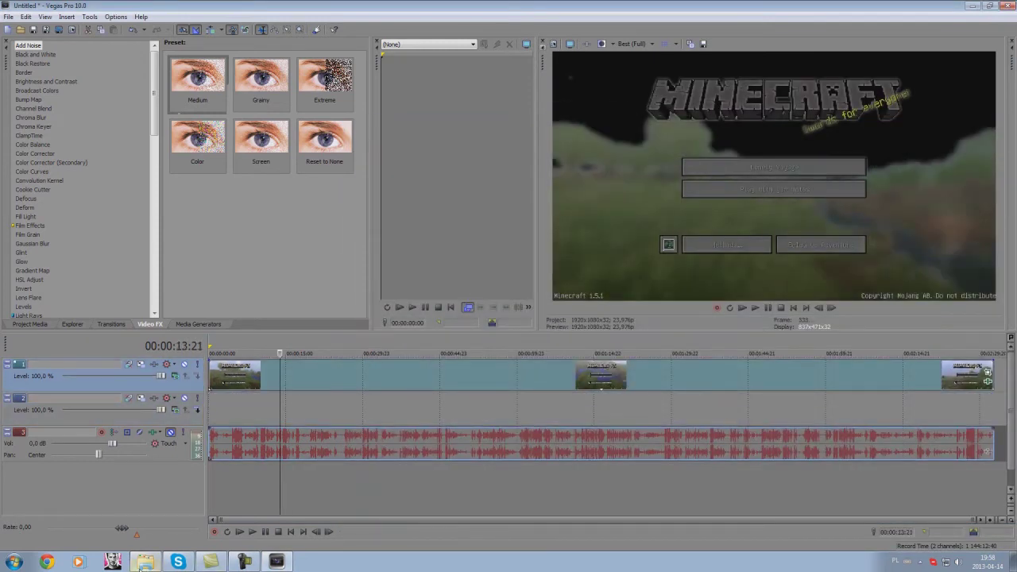
Step: Add the tapi image from the Składniczki folder to the video track below the keyed clip, aligned with the timeline start
click(210, 562)
drag(898, 184, 232, 409)
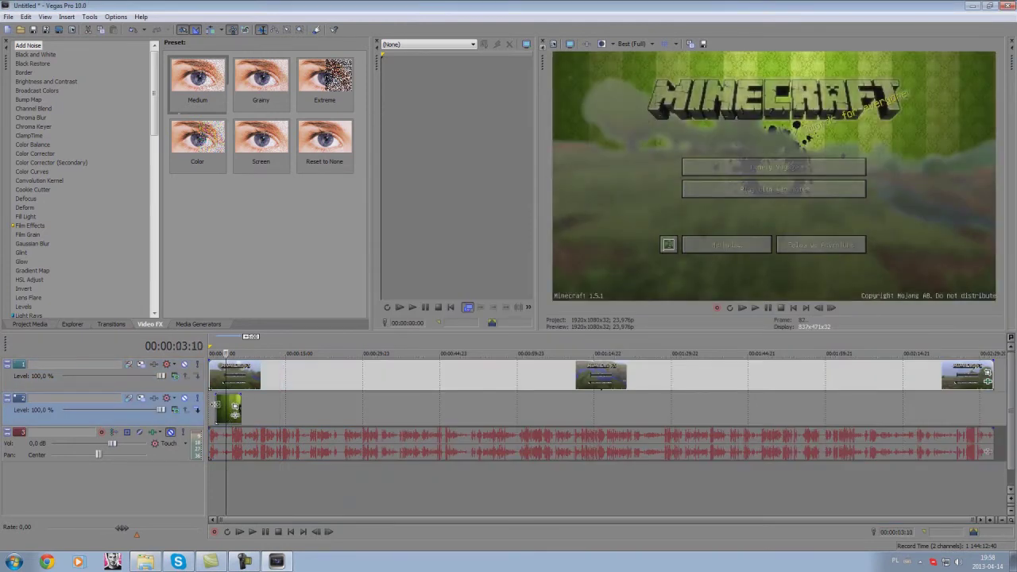
drag(222, 413, 217, 413)
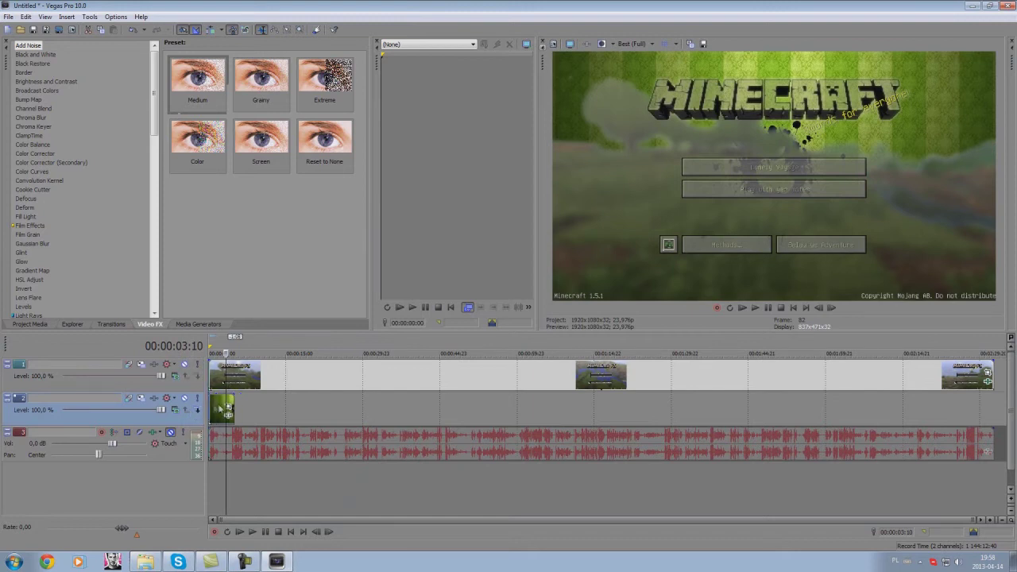
Step: Crop the tapi image to about 1 089,5 × 612,8 with a 1,3° rotation, centred at about X 559,1 and Y 649,9
click(229, 410)
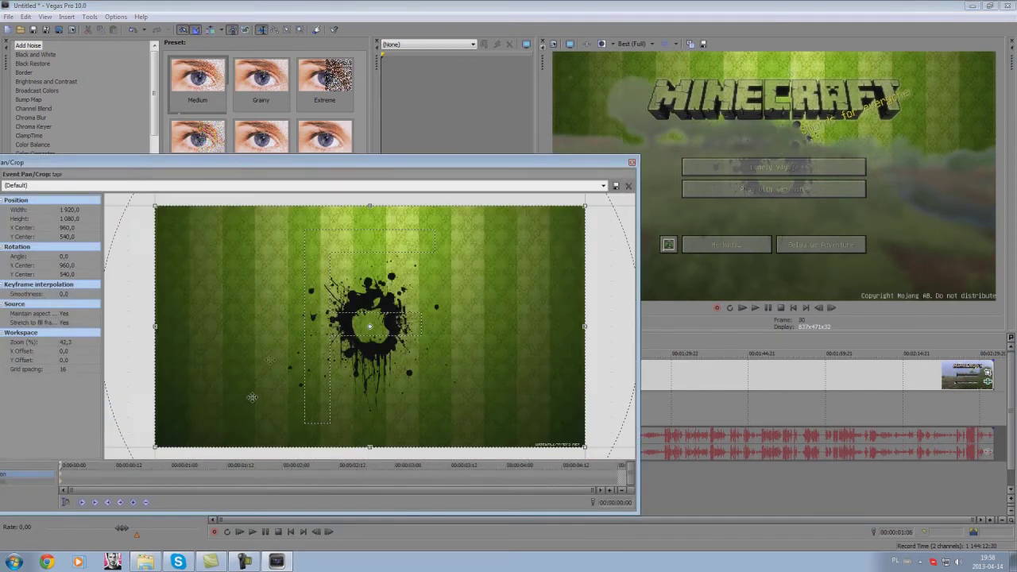
scroll(288, 352, down, 2)
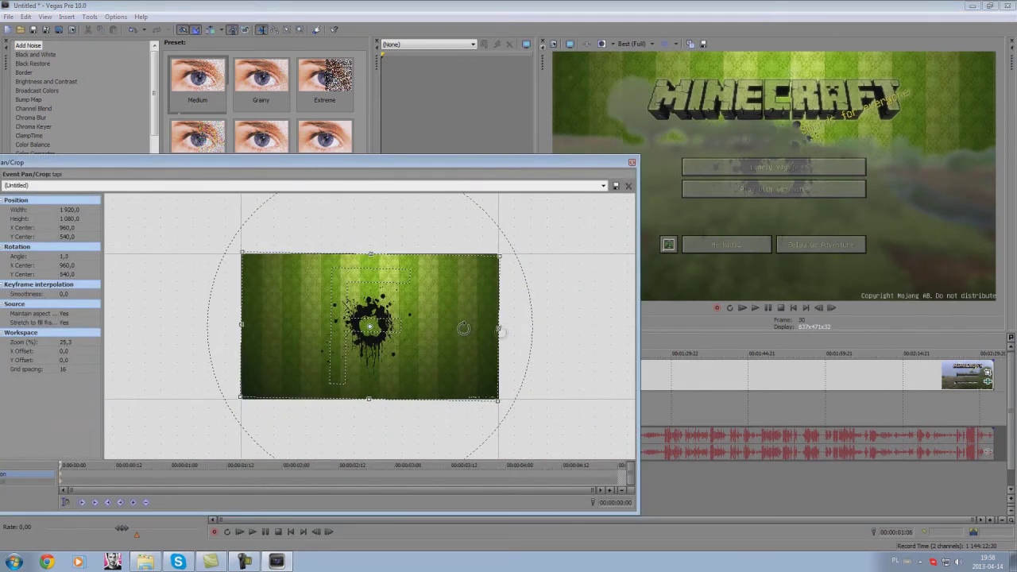
drag(500, 331, 347, 341)
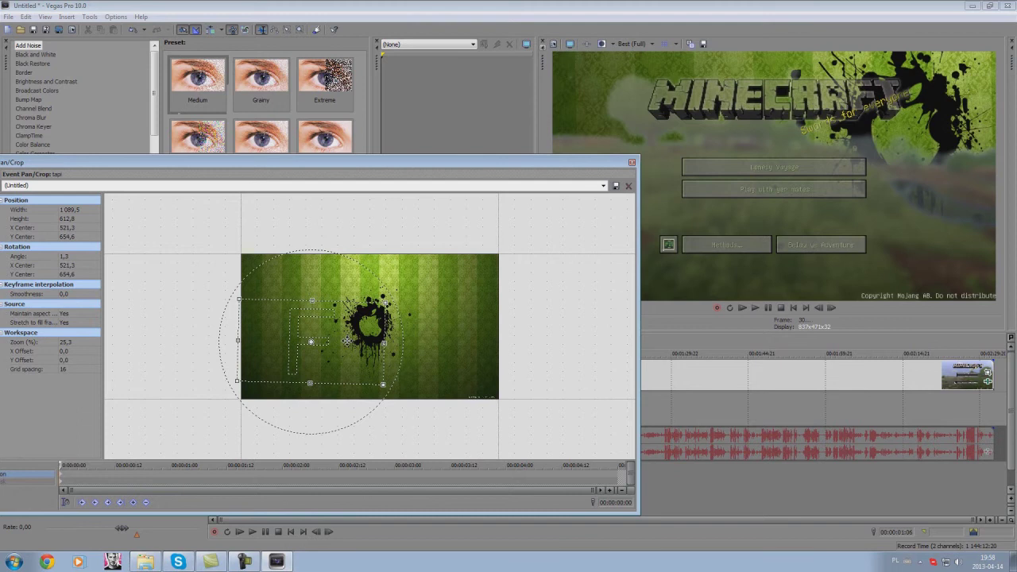
click(633, 163)
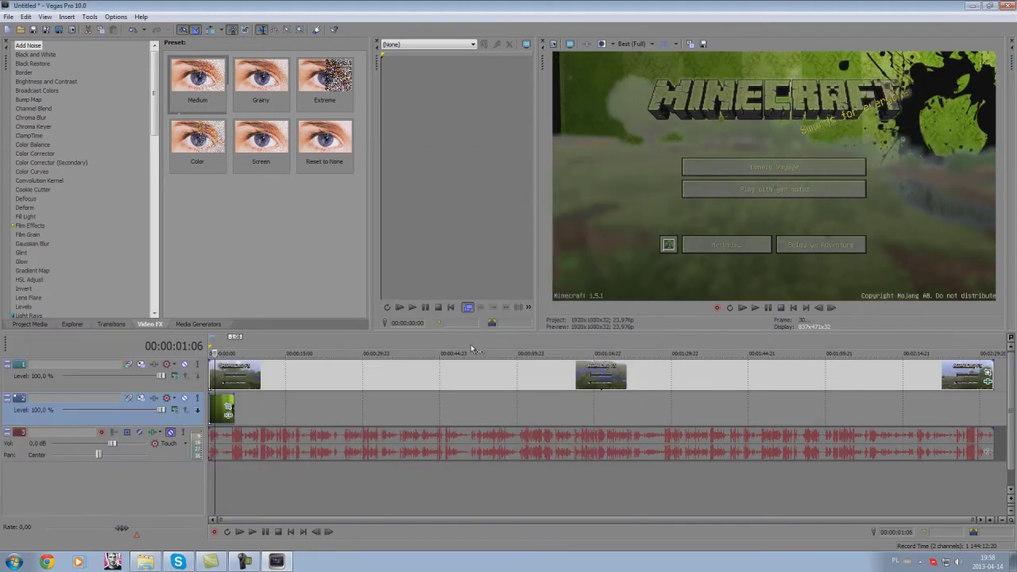
click(228, 409)
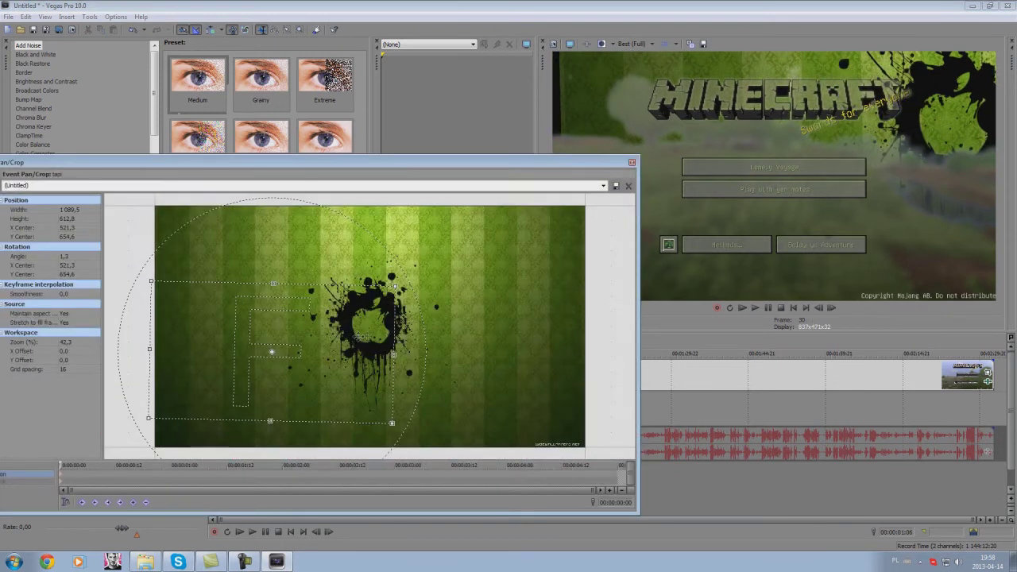
drag(377, 351, 371, 355)
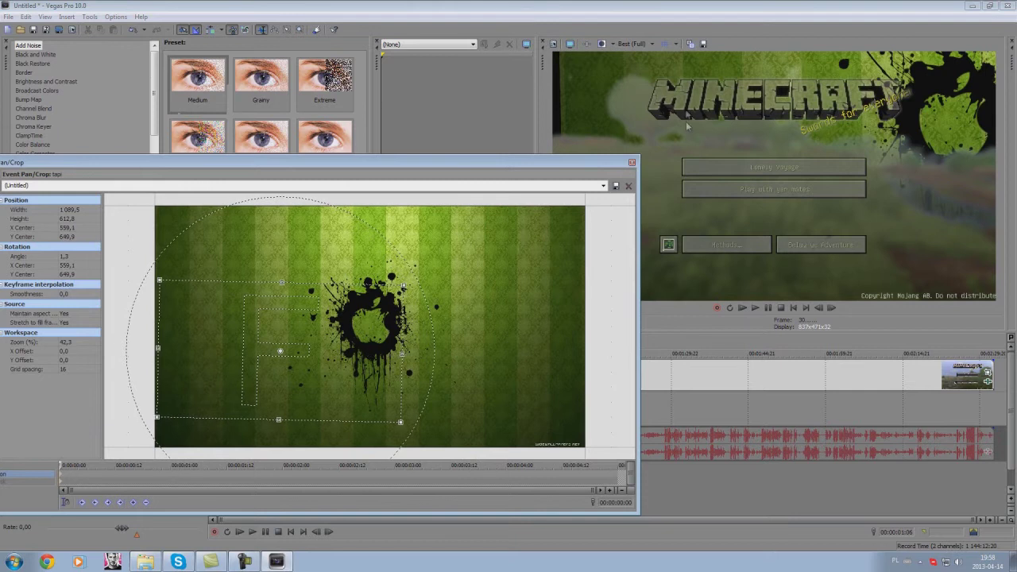
click(632, 162)
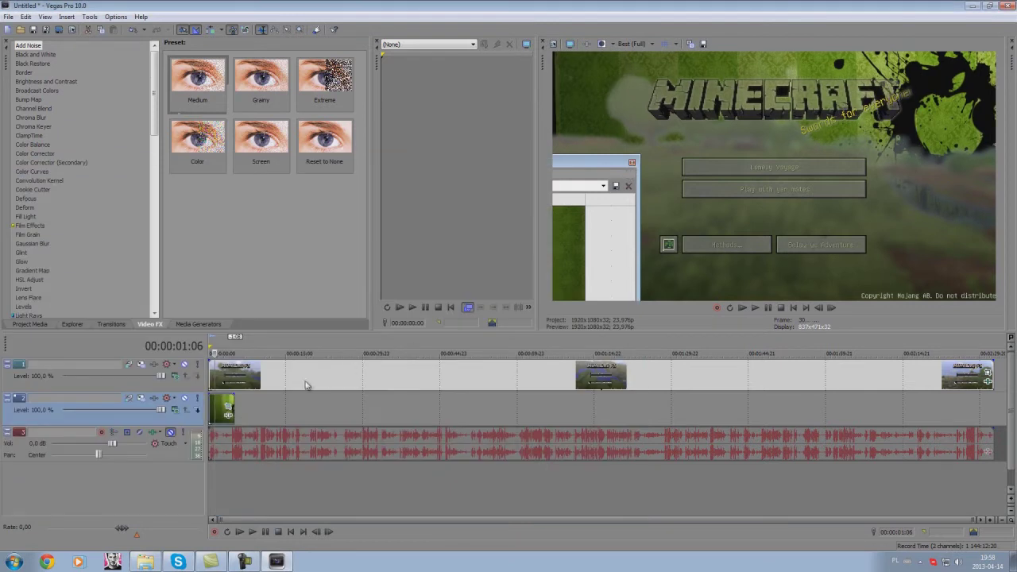
Step: Play the keyed composite from the timeline start, lower the preview quality to Draft (Half), and stop playback
key(ctrl+a)
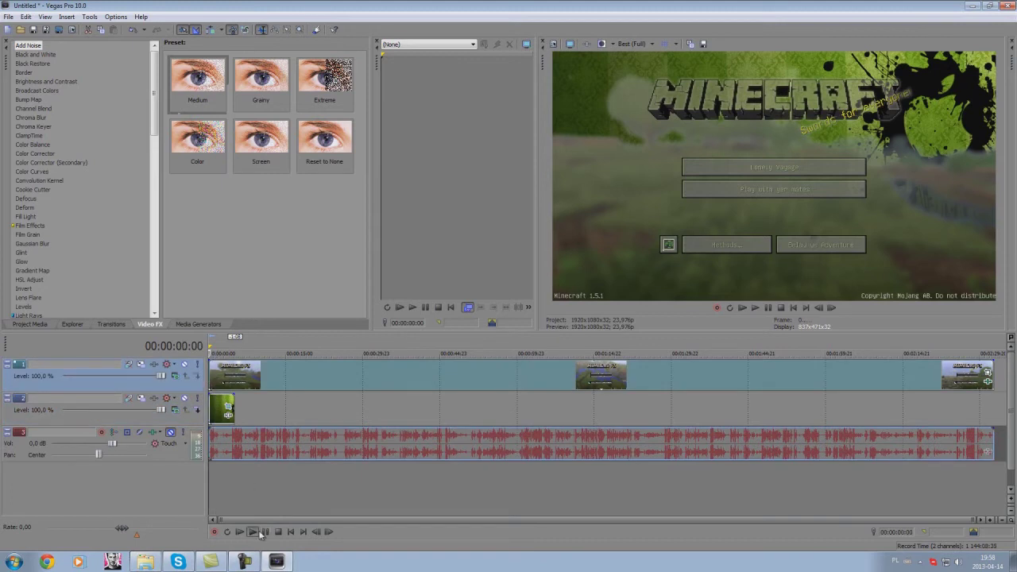
click(258, 533)
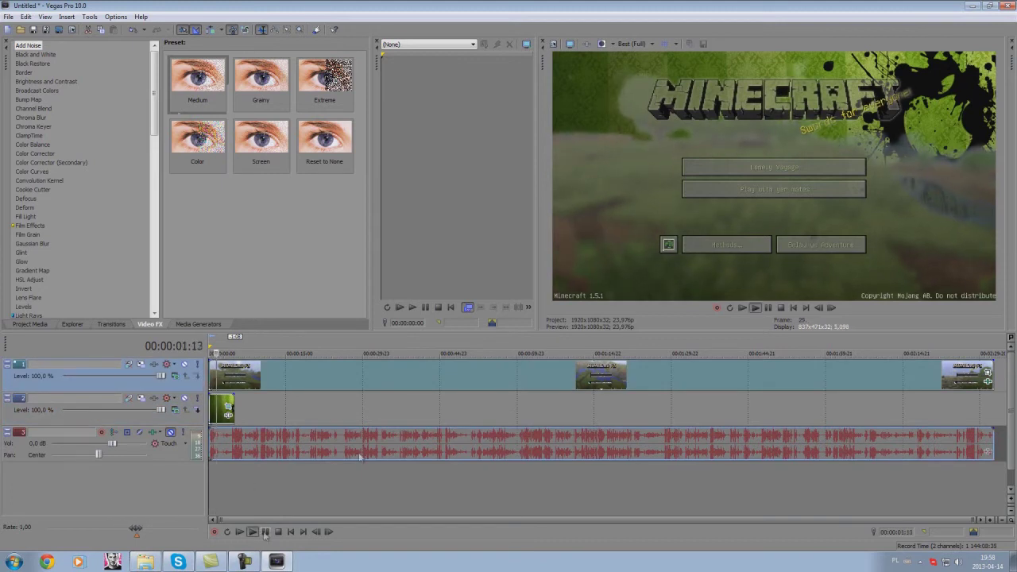
click(634, 43)
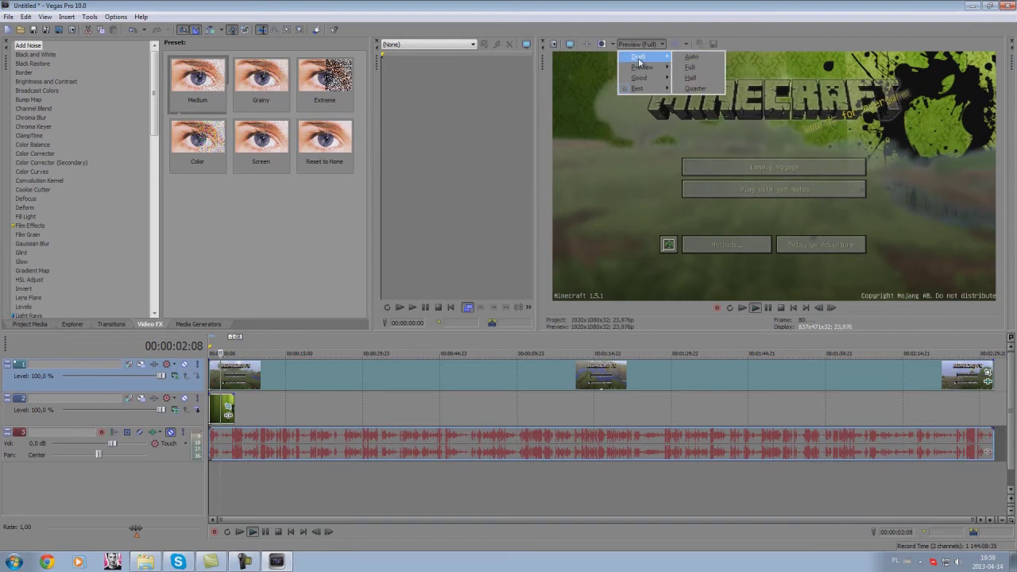
click(695, 78)
key(space)
Step: Extend the tapi image on the lower video track to just over one minute and play the composite over the extended section
drag(233, 409, 561, 409)
click(279, 409)
click(251, 531)
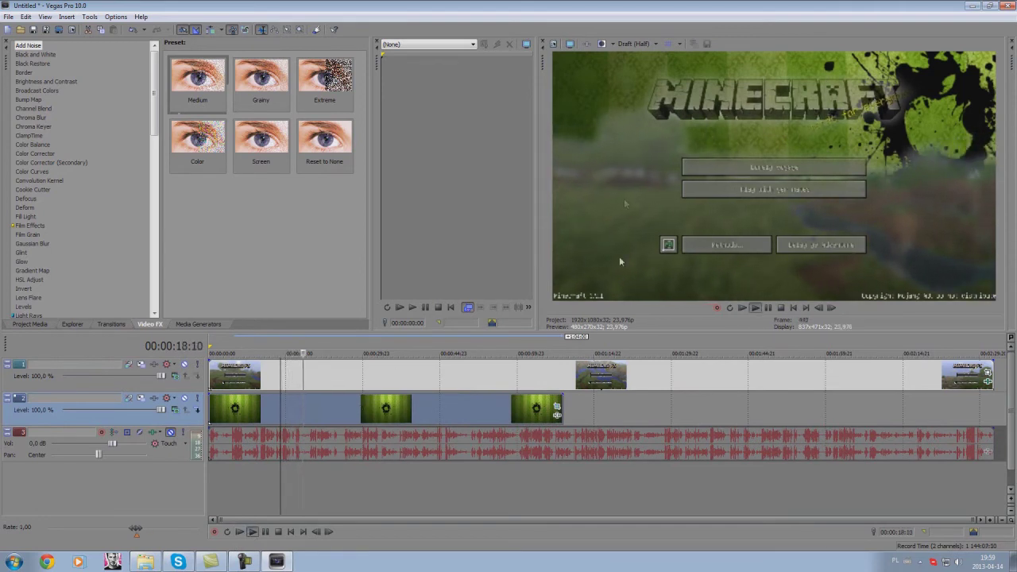
Step: Set the video preview quality to Preview (Half) and stop playback
click(635, 44)
mouse_move(644, 66)
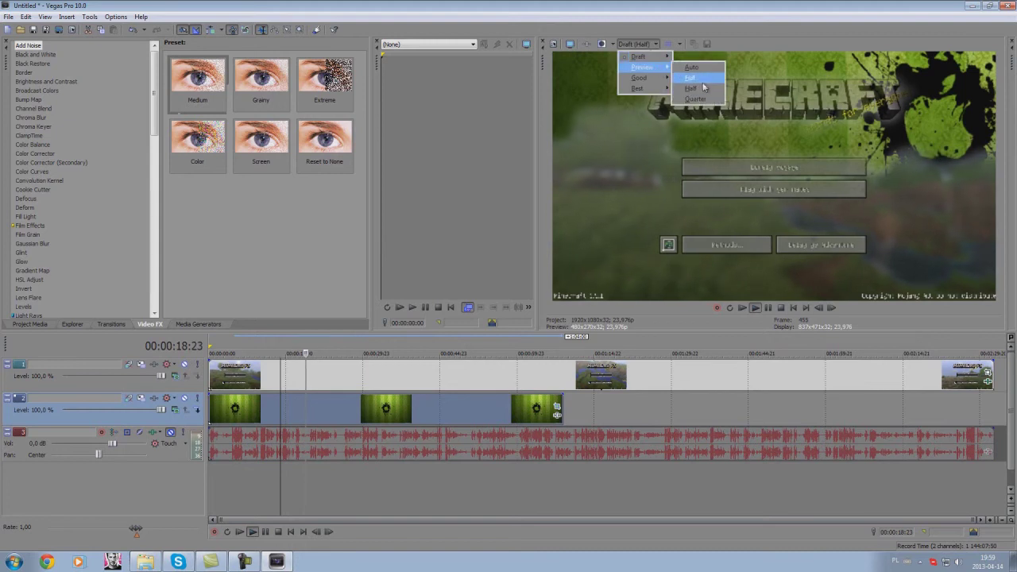
click(715, 89)
key(space)
click(347, 413)
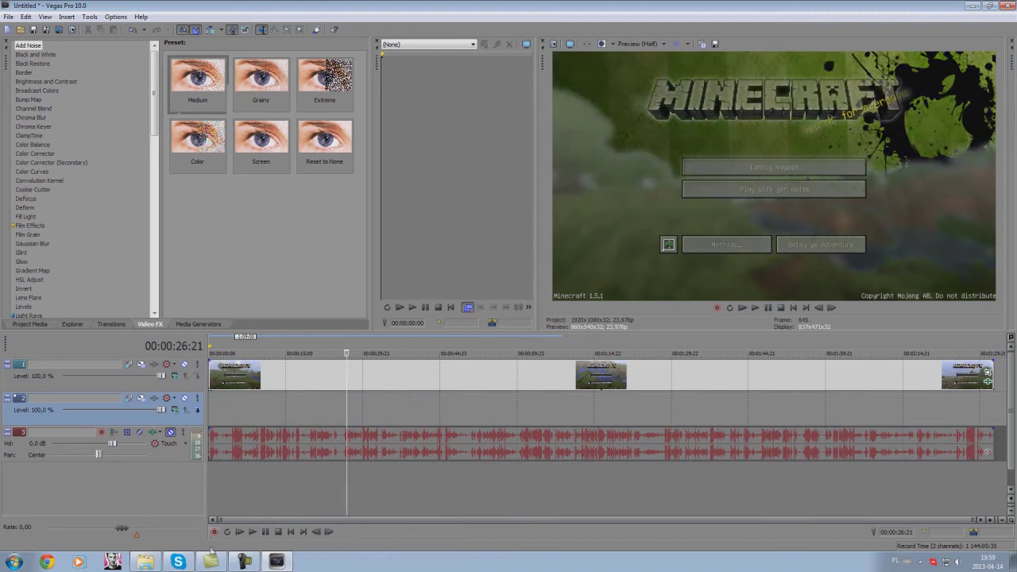
click(145, 562)
drag(537, 188, 321, 427)
click(261, 409)
click(303, 410)
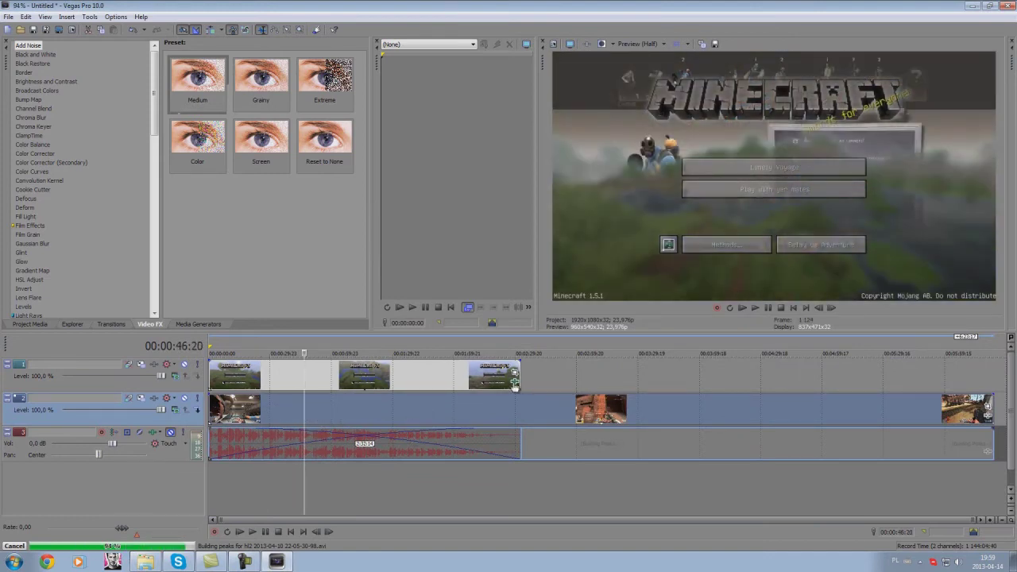
Step: Set the javaw clip's Chroma Keyer low threshold to 0,163 and blur amount to 0,133, and close the effect settings
click(514, 382)
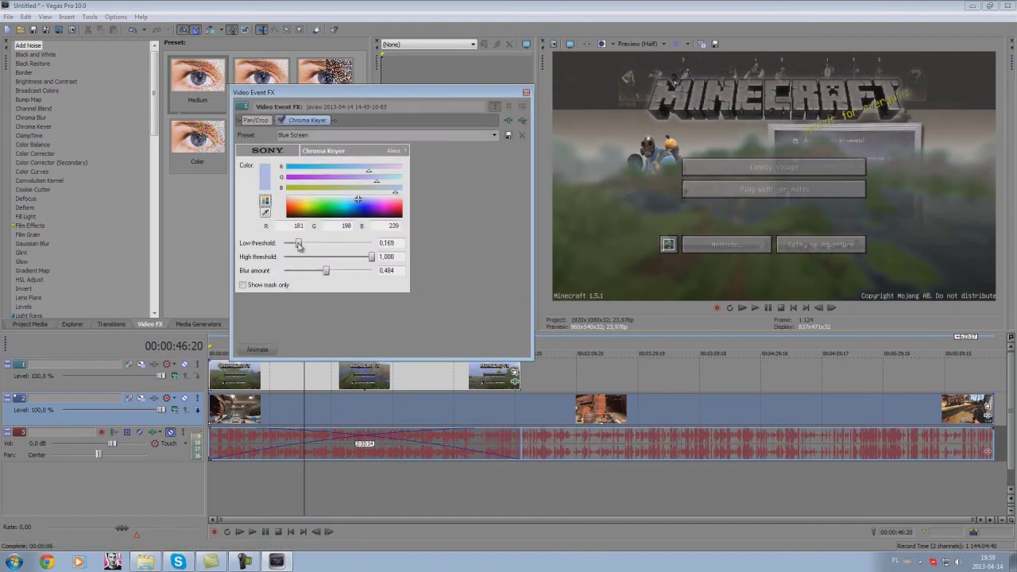
click(344, 247)
click(348, 248)
click(348, 249)
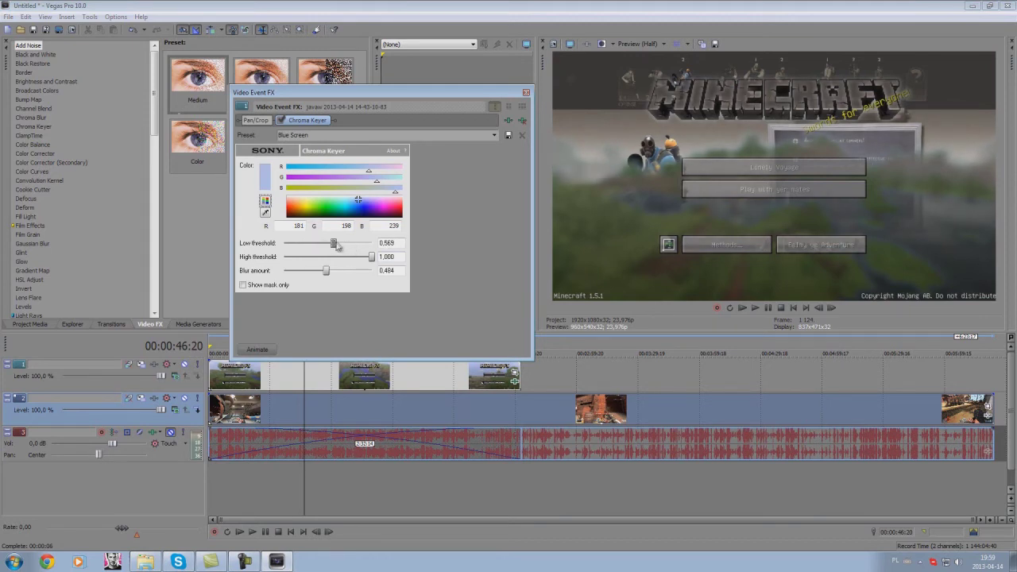
drag(345, 244, 300, 245)
drag(360, 262, 394, 255)
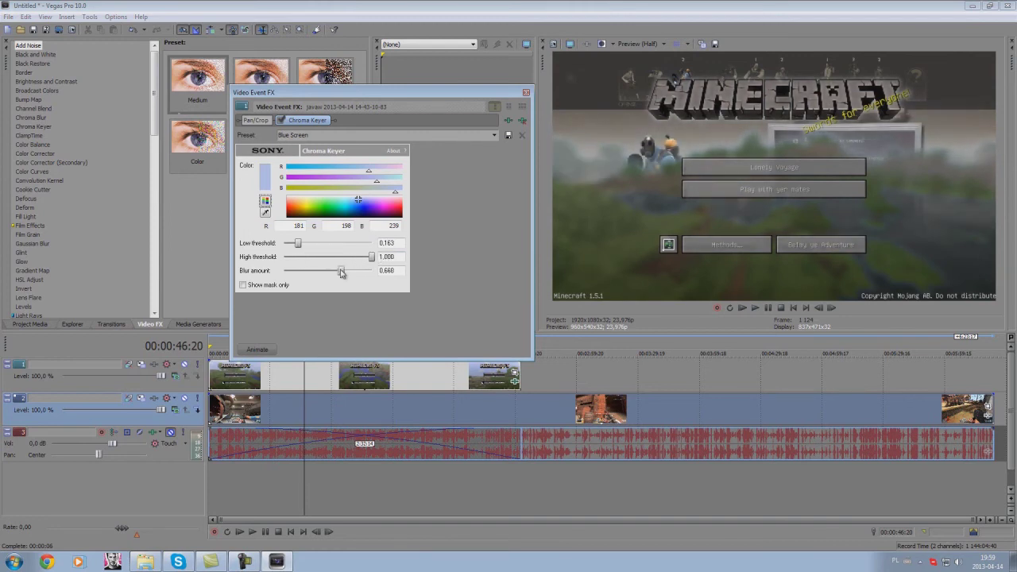
mouse_move(307, 271)
mouse_down()
mouse_move(295, 271)
mouse_move(324, 272)
mouse_up()
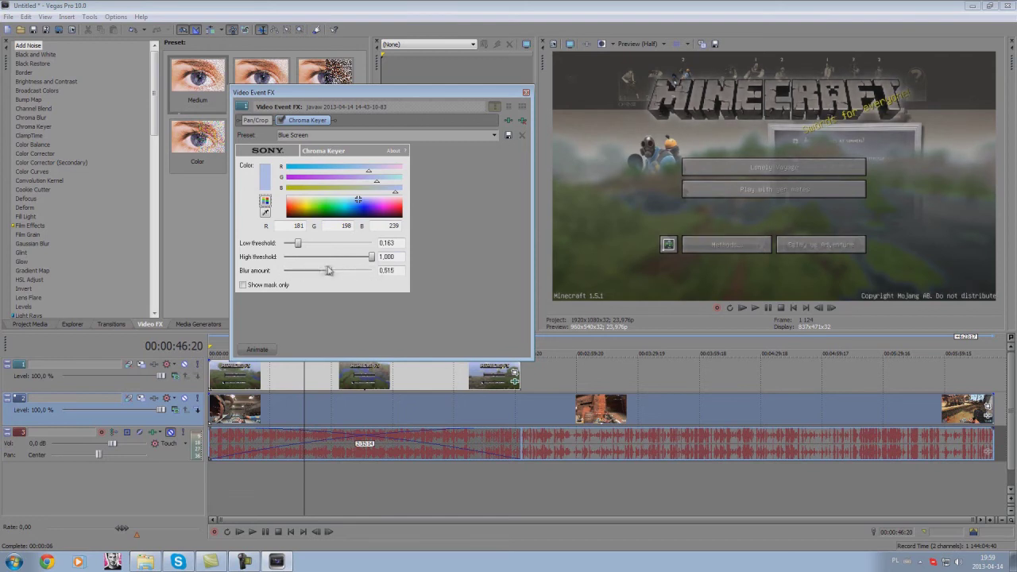
drag(291, 272, 297, 273)
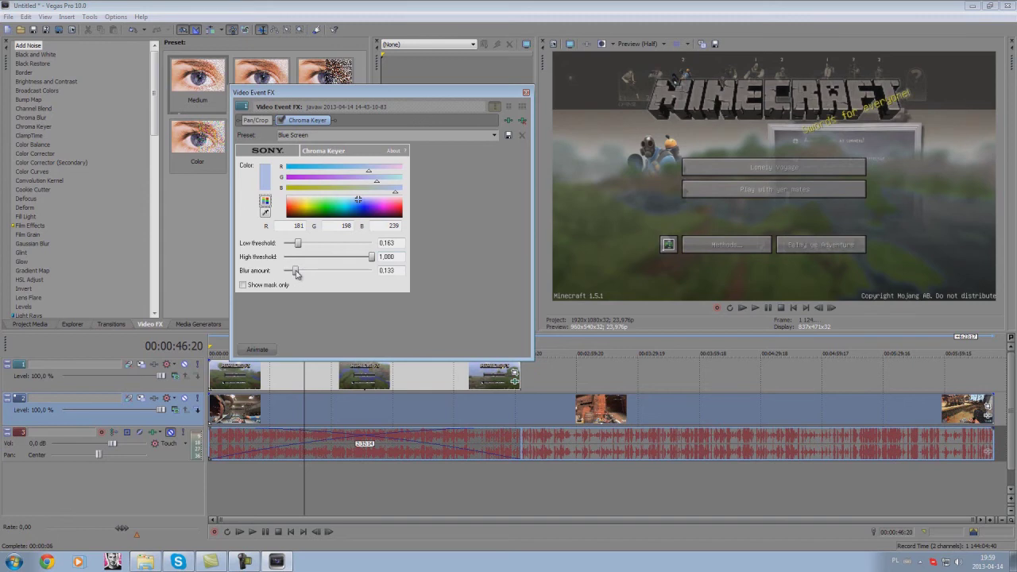
click(526, 93)
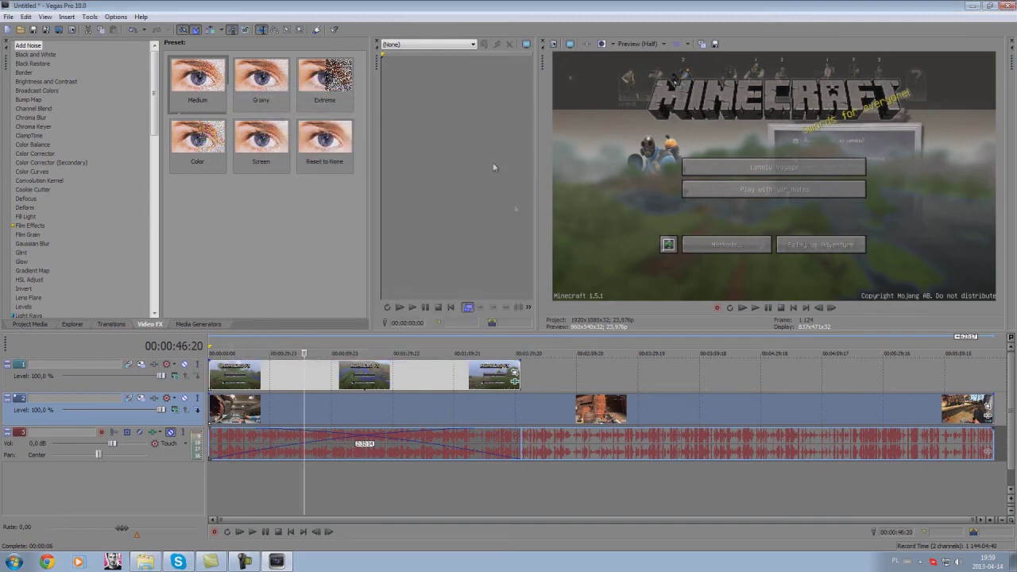
Step: Play the composite from the timeline start to check the keyed sky over the gameplay clip, and pause it
click(211, 376)
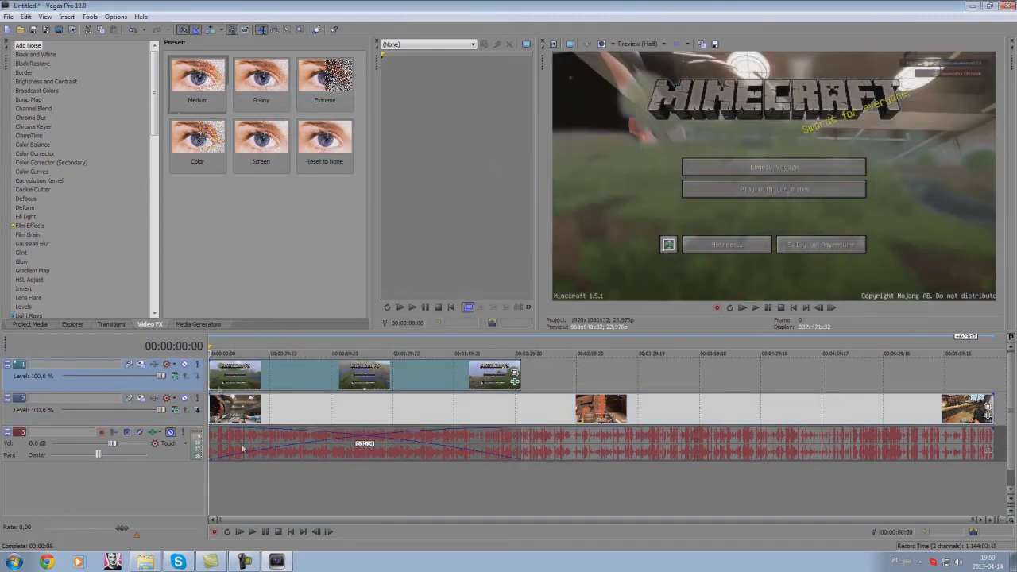
click(258, 531)
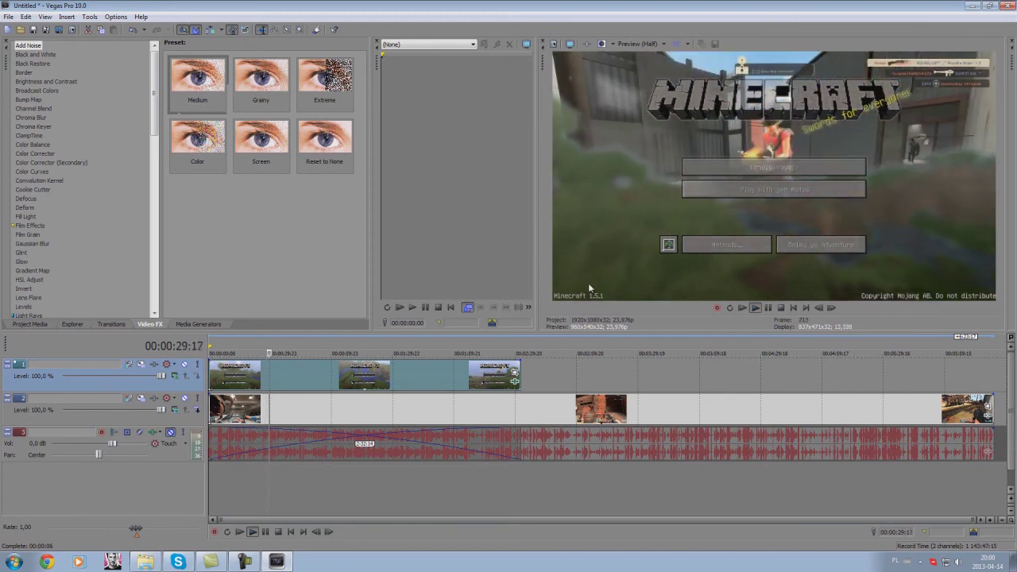
click(267, 532)
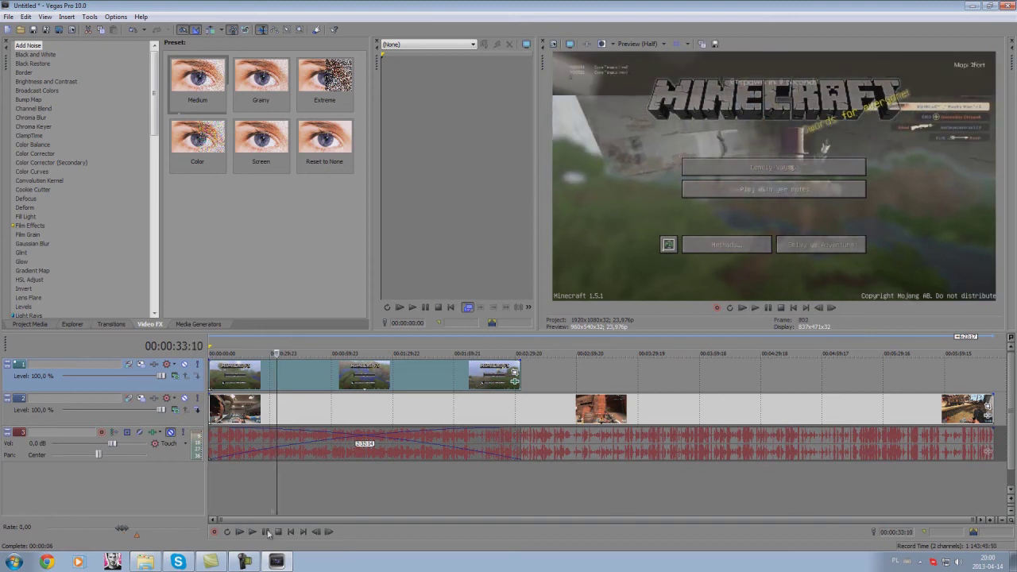
Step: Delete the keyed javaw clip and move the hl2 gameplay clip up to the top video track
key(Delete)
click(314, 410)
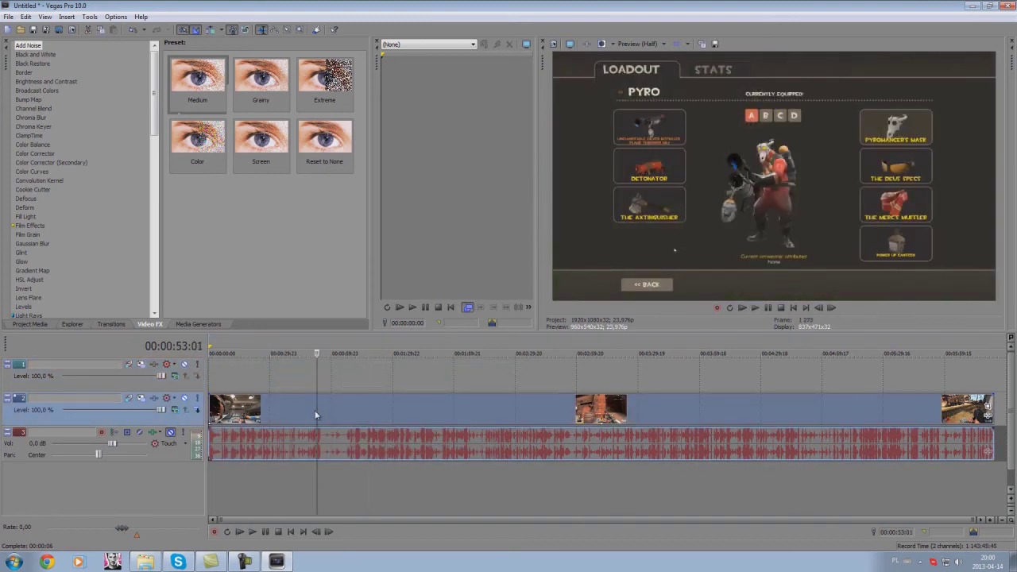
drag(290, 394, 285, 379)
click(284, 378)
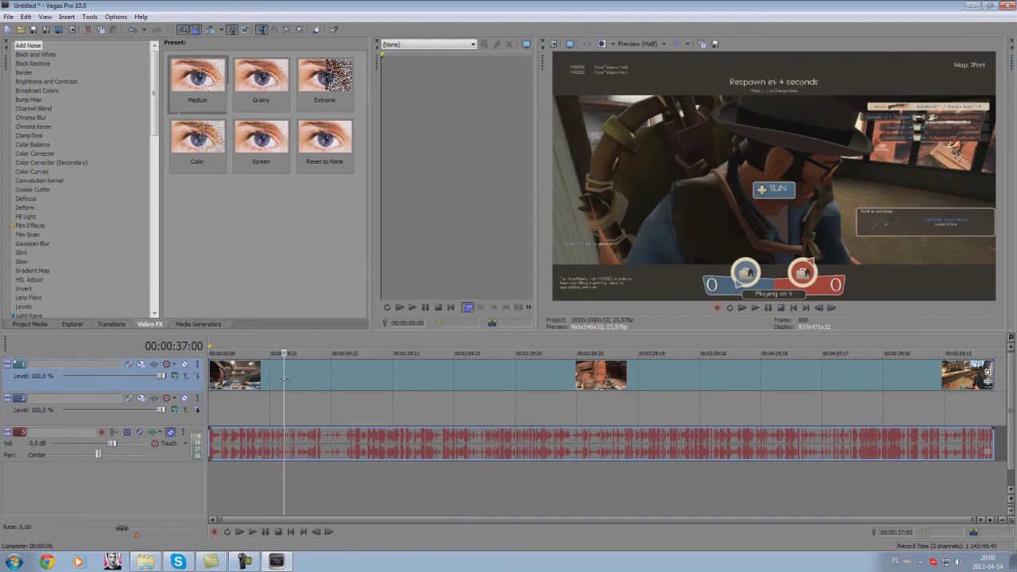
Step: Find the loadout menu in the hl2 gameplay clip and place the playhead at 00:01:25:20
click(254, 378)
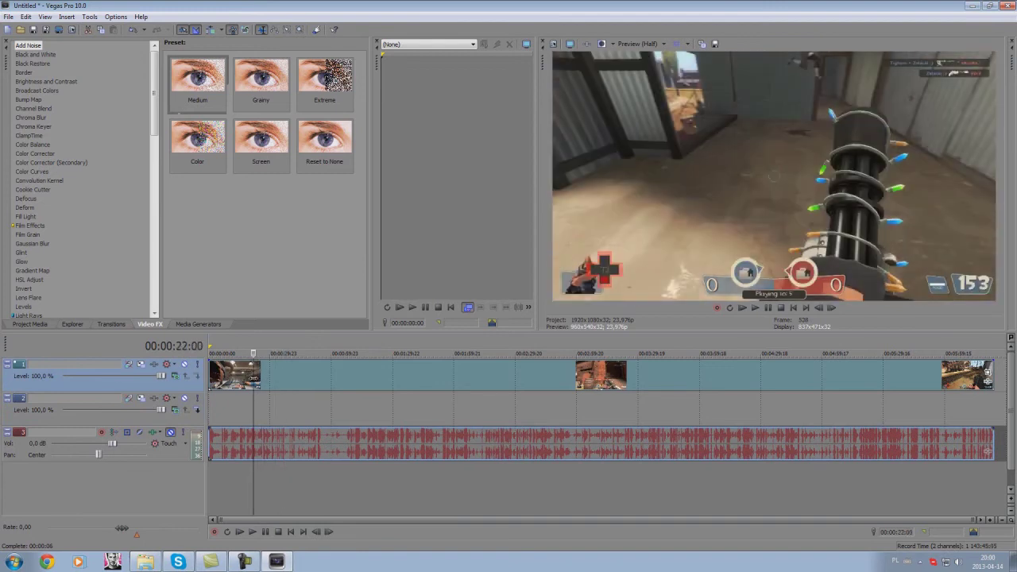
key(space)
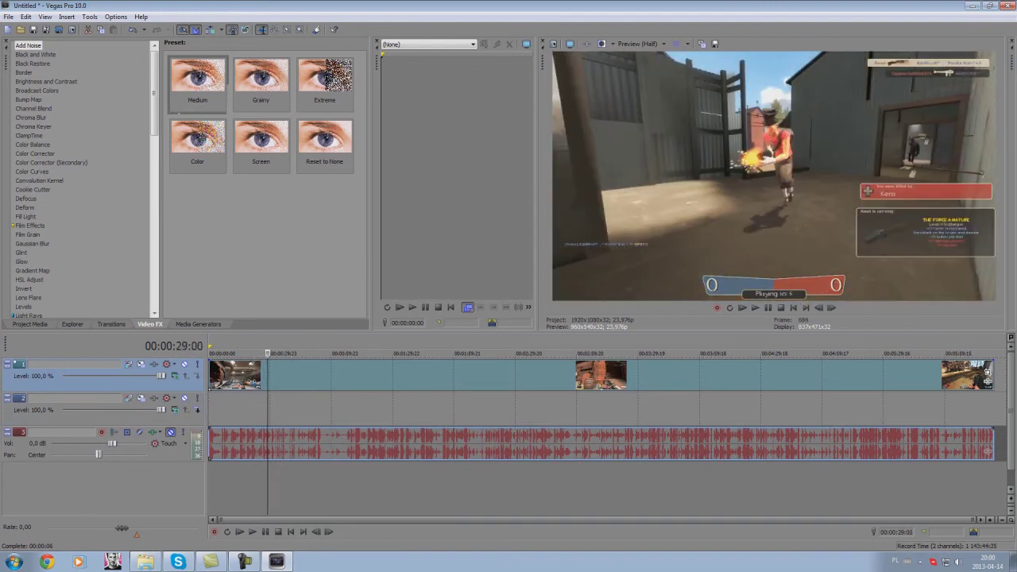
click(393, 378)
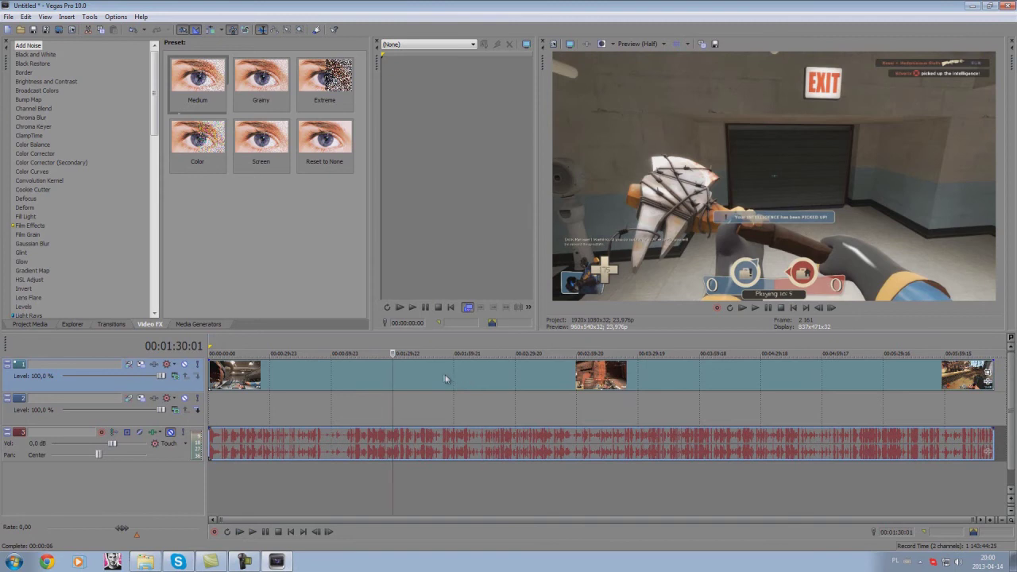
click(379, 384)
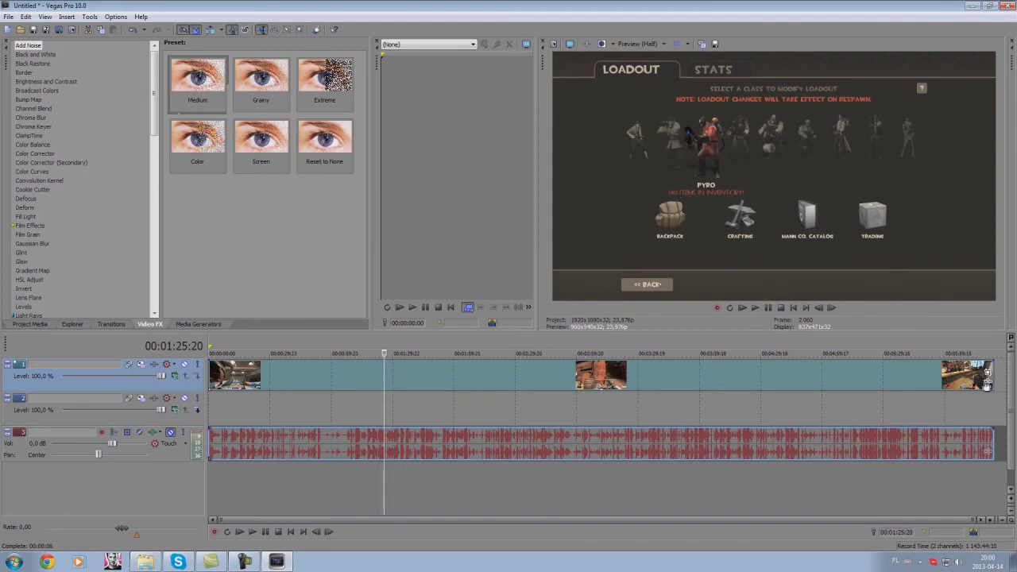
Step: Add the Sony Chroma Keyer effect to the hl2 gameplay clip
click(985, 383)
drag(433, 152, 279, 113)
click(318, 332)
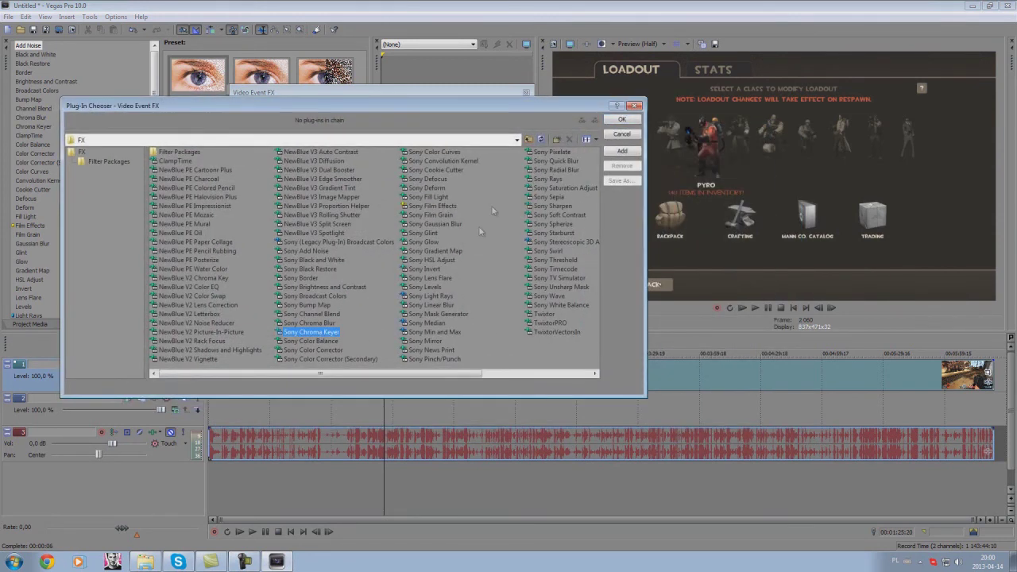
click(622, 150)
click(622, 119)
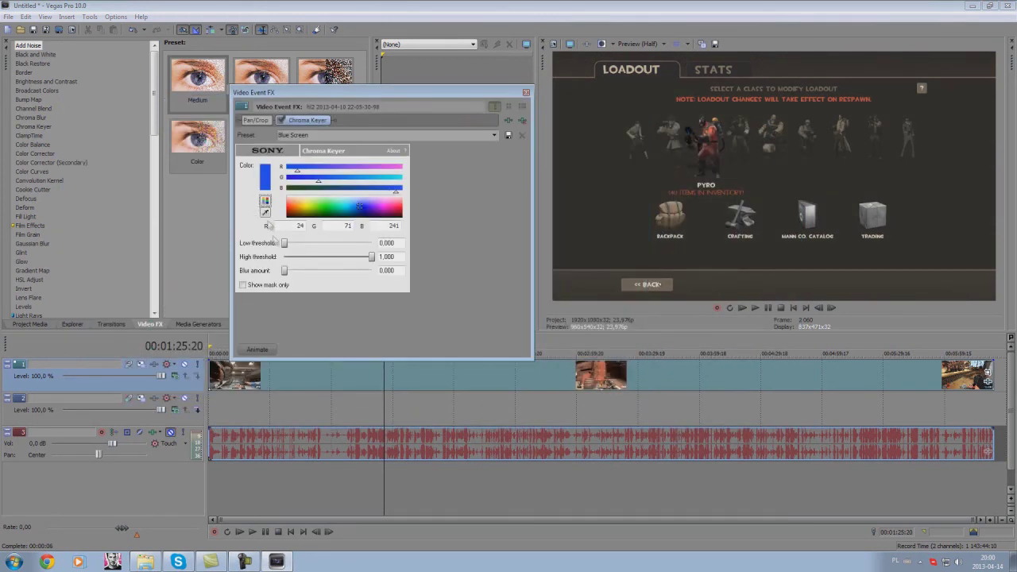
Step: Key the loadout menu's dark background, RGB 39, 37, 34, with low threshold 0,000, high threshold 0,600 and blur amount 0,000
click(621, 208)
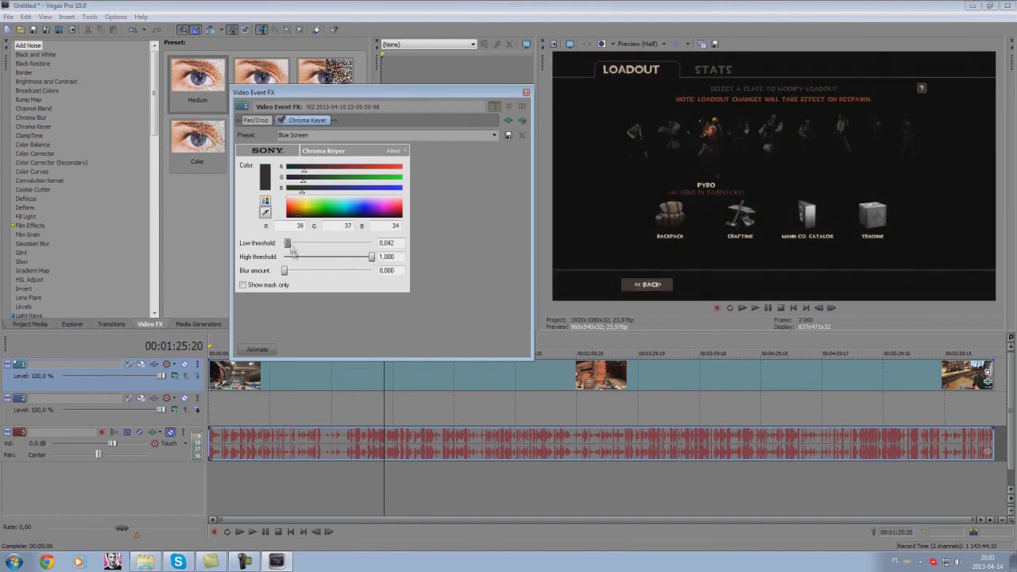
drag(286, 271, 291, 273)
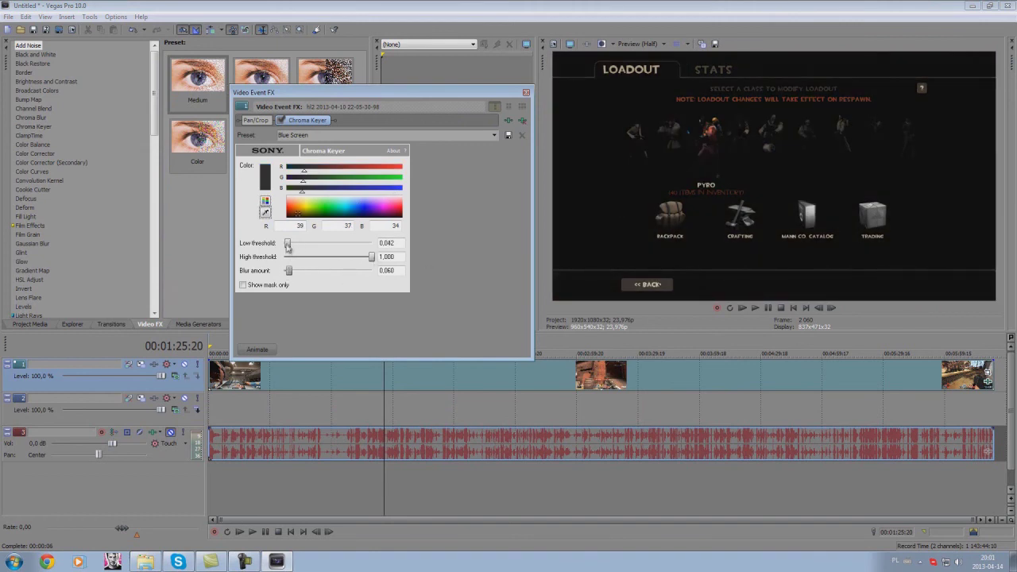
drag(345, 247, 213, 254)
drag(305, 272, 228, 277)
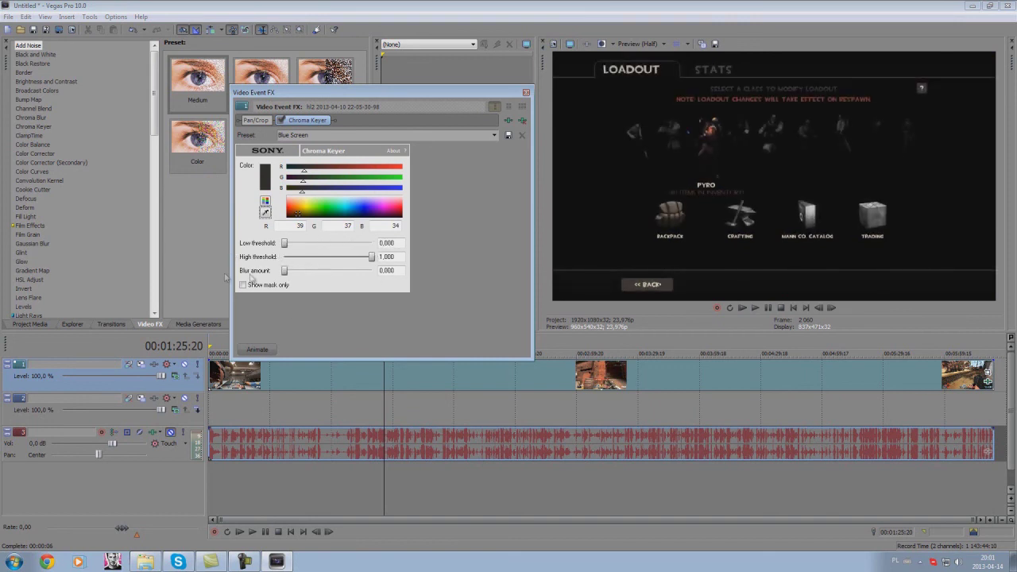
drag(372, 262, 336, 259)
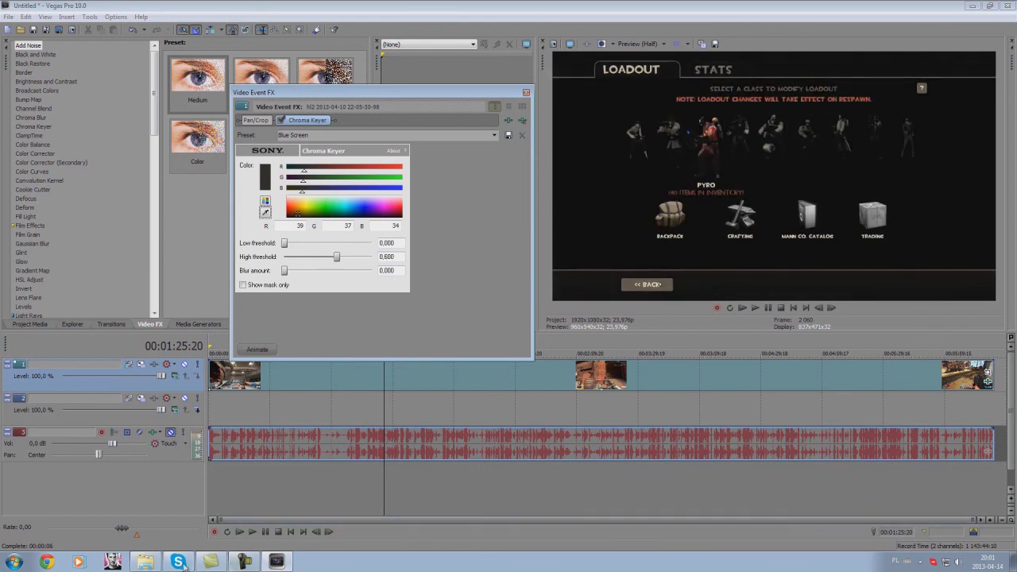
Step: Place the thatsamonster image on the second video track beneath the start of the hl2 gameplay clip and preview the keyed composite
click(147, 561)
click(492, 213)
click(630, 215)
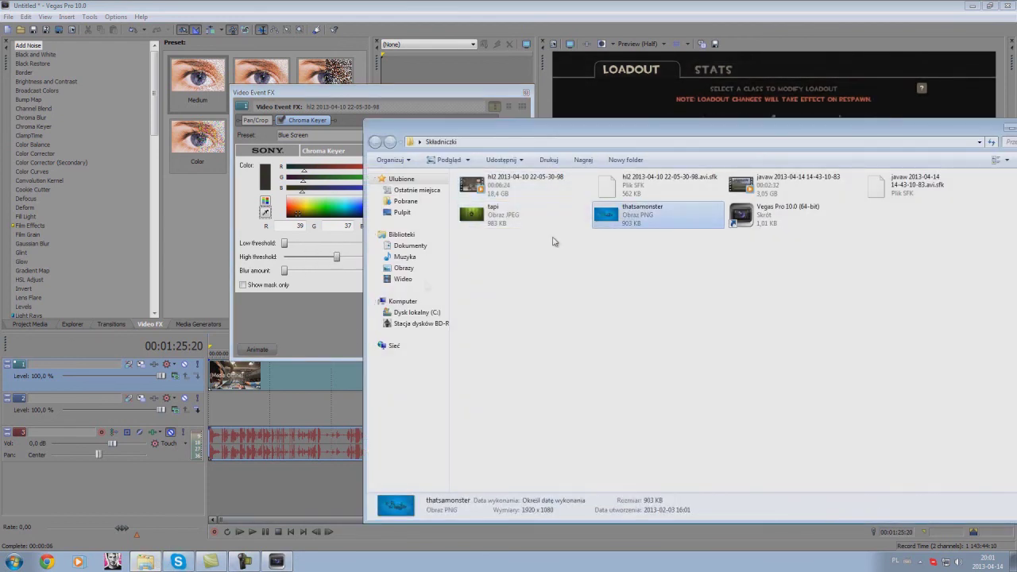
mouse_move(242, 421)
mouse_down()
mouse_move(226, 409)
mouse_move(245, 416)
mouse_up()
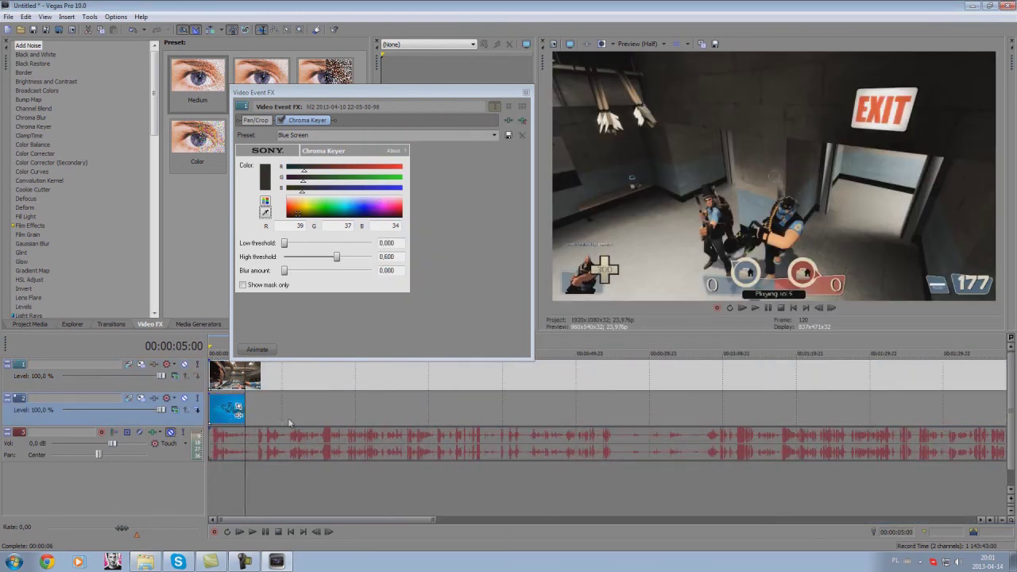
click(226, 409)
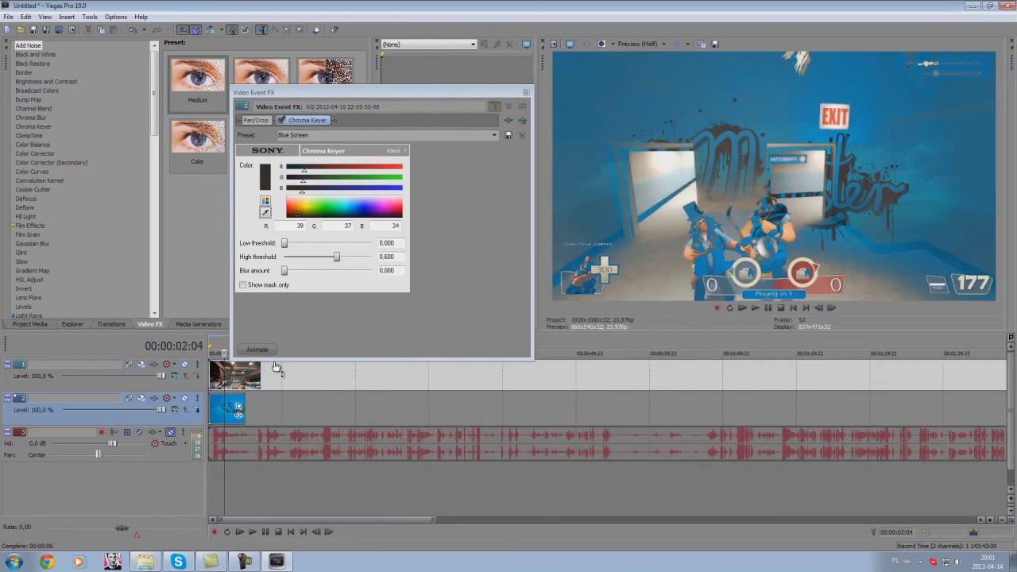
click(219, 409)
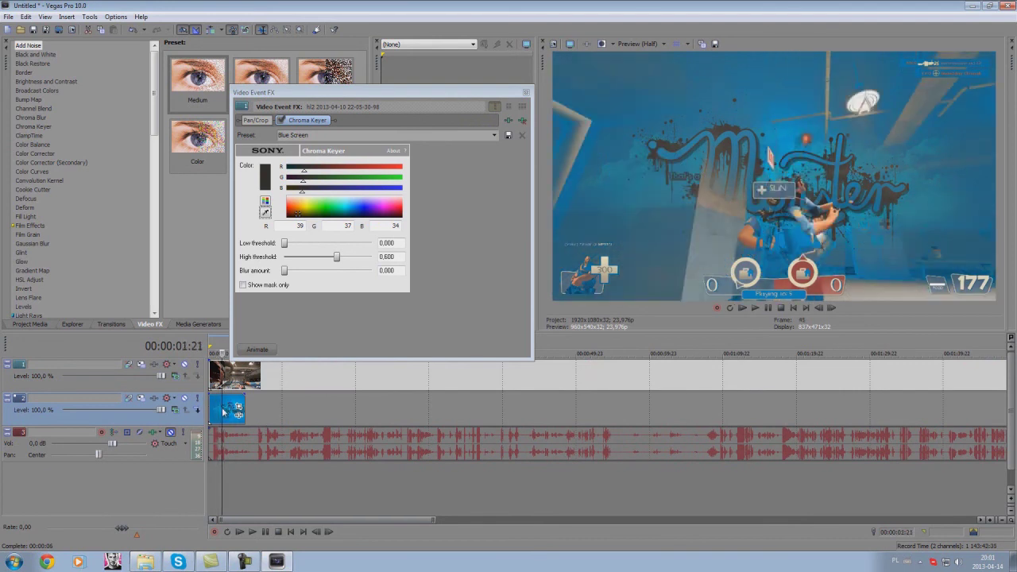
Step: Undo the image placement and remove the hl2 gameplay clip with its audio, leaving the timeline empty
key(ctrl+z)
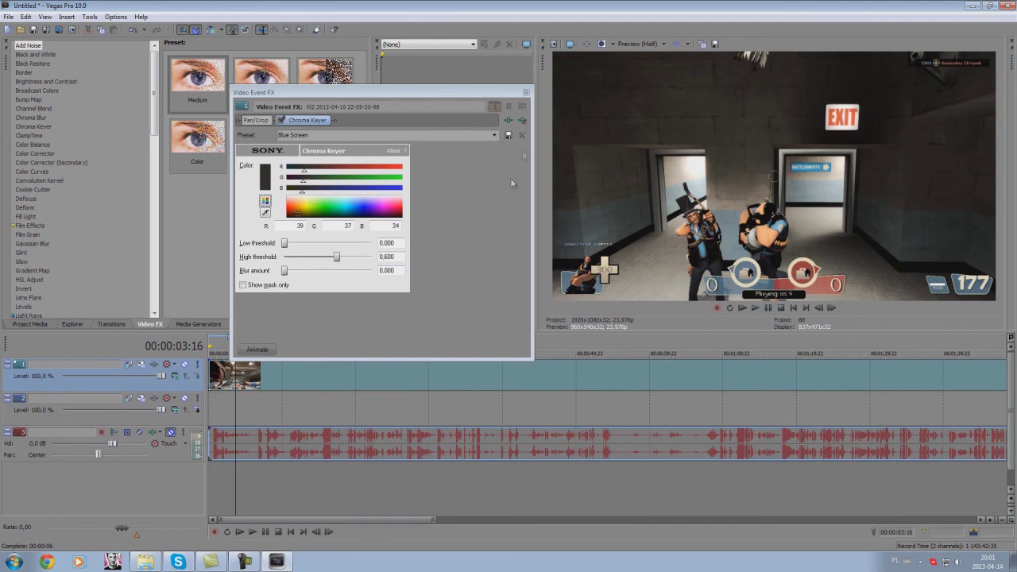
key(ctrl+z)
key(ctrl+z)
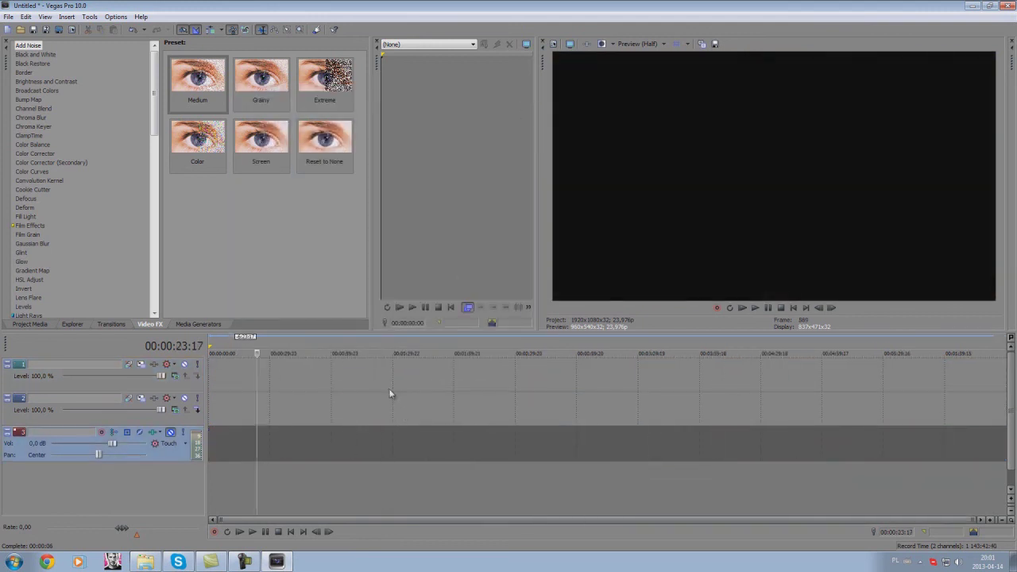